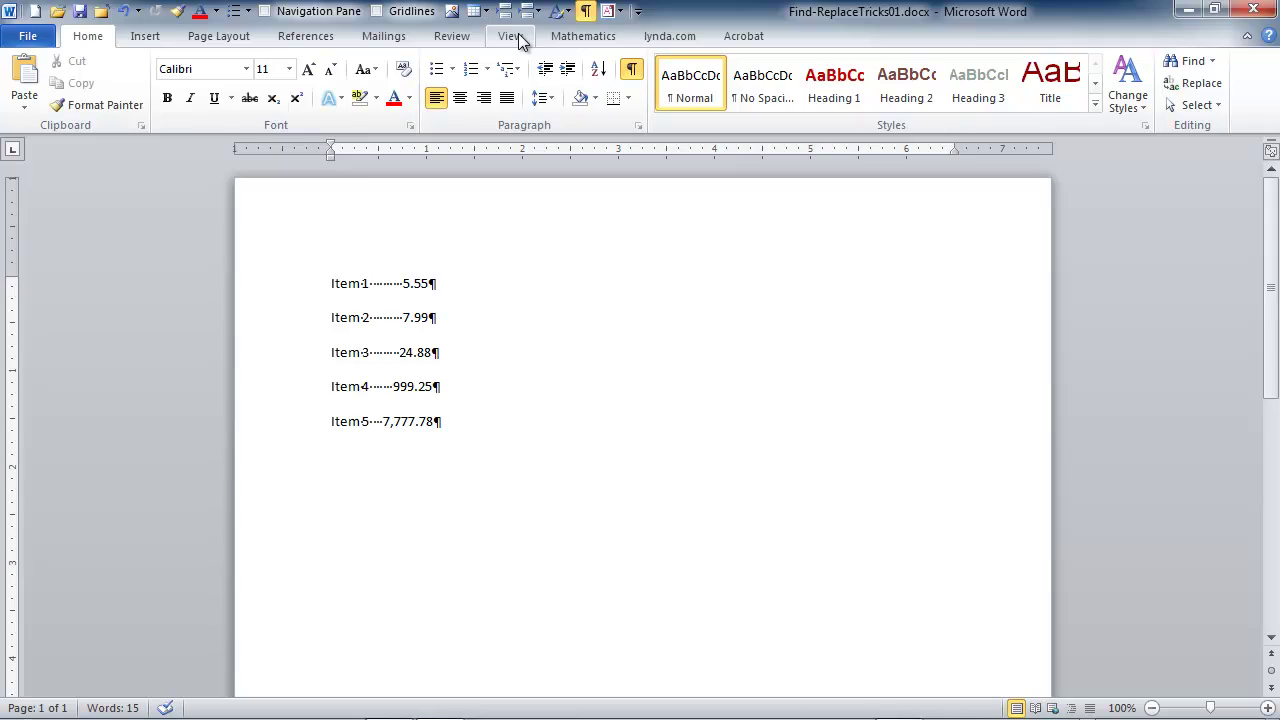
left_click(519, 40)
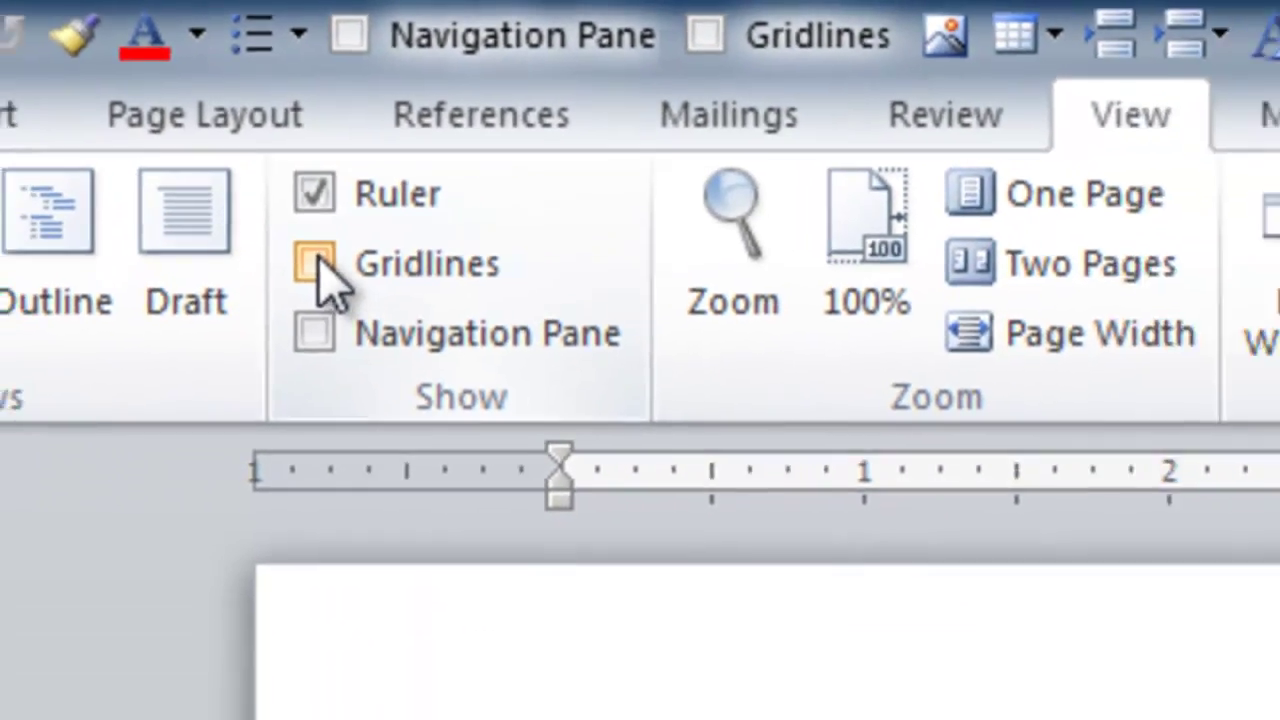
left_click(333, 316)
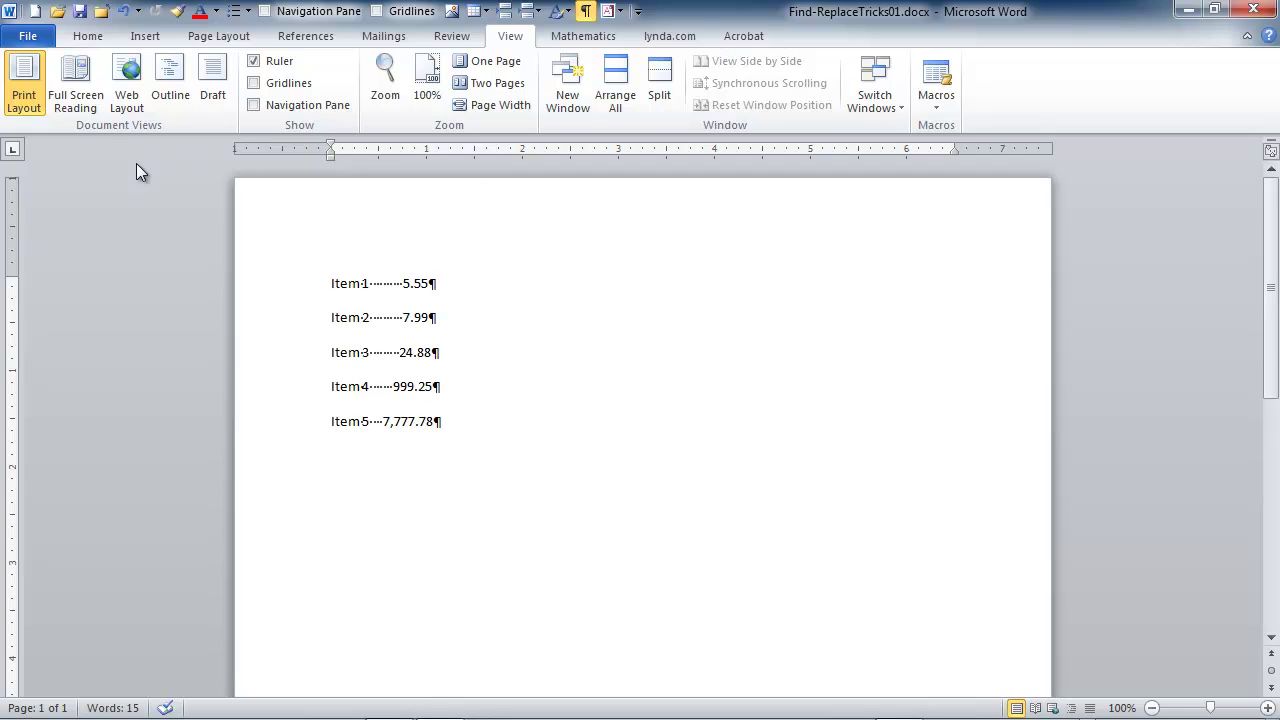
left_click(100, 37)
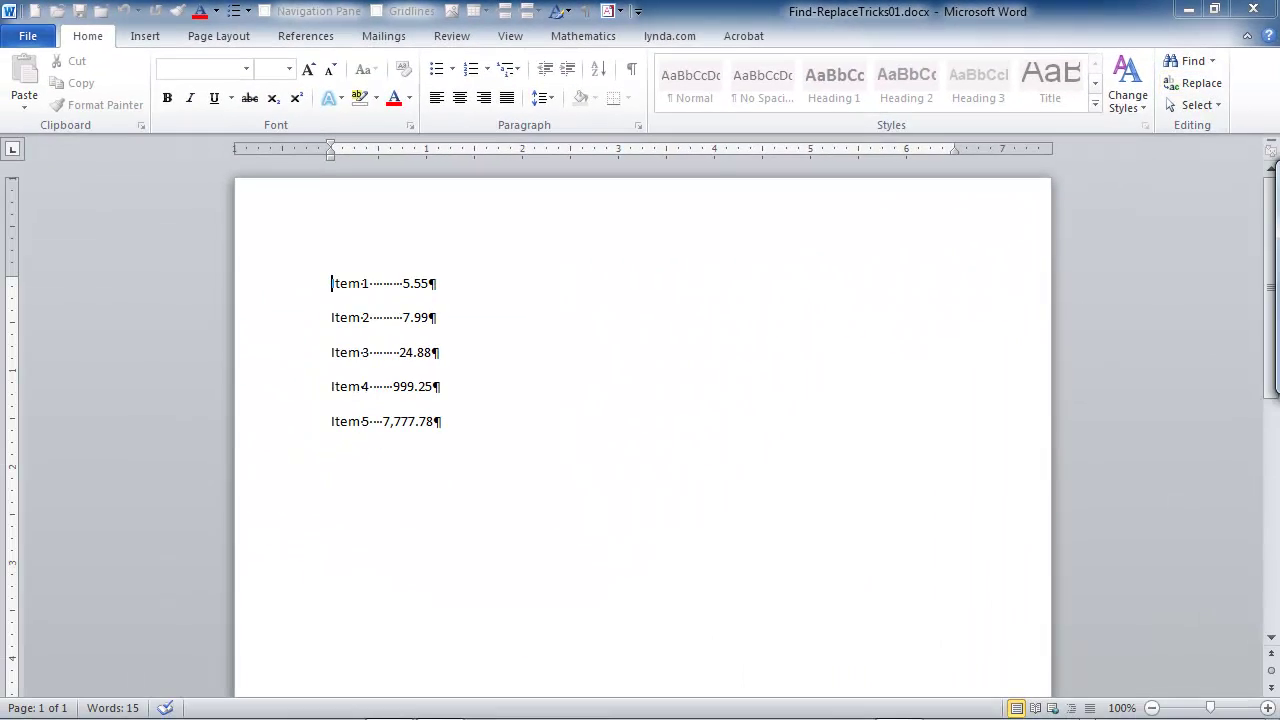
Set up a find and replace that searches for white space (^w) and replaces it with a tab (^t).
key("ctrl+h")
left_click_drag(843, 322, 868, 202)
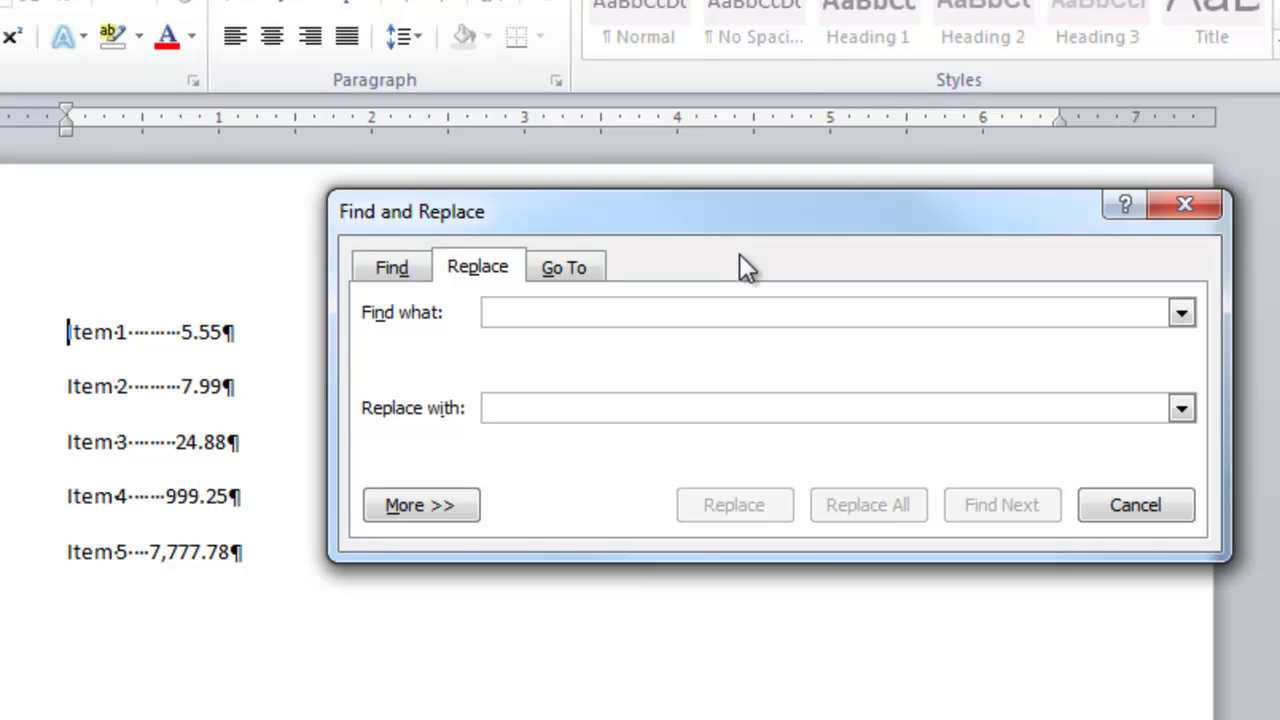
type("^")
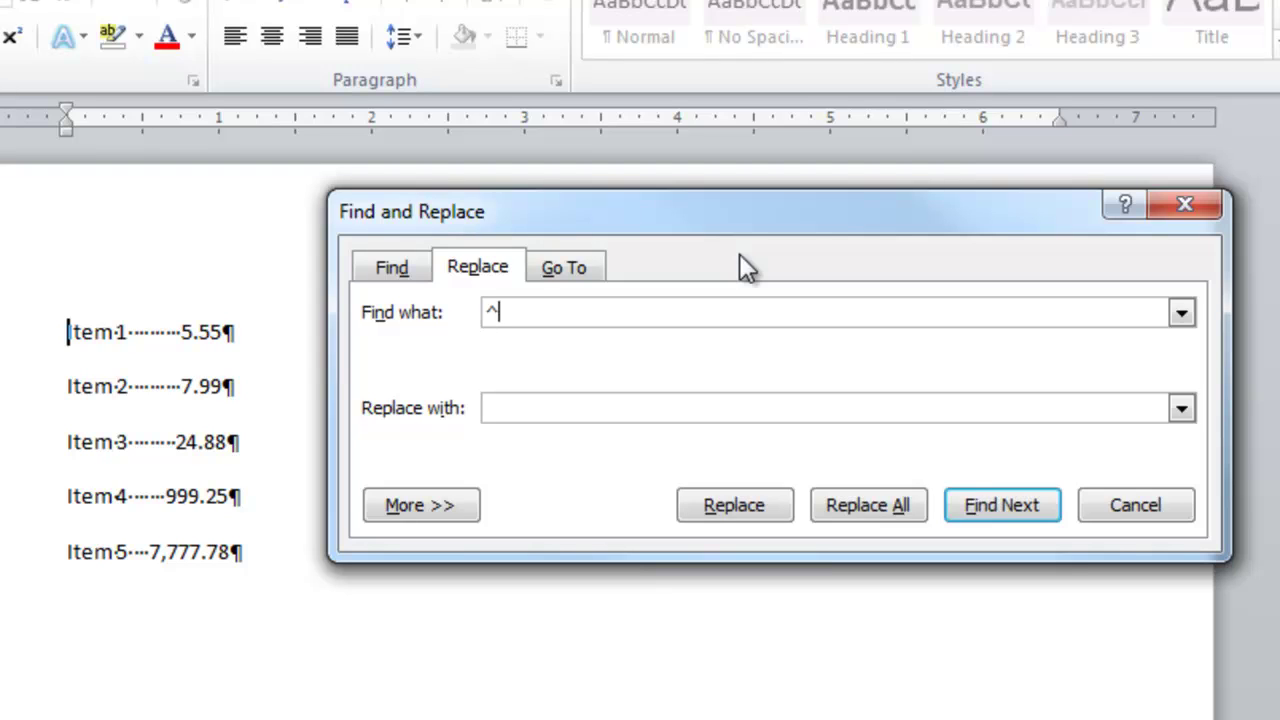
type("w")
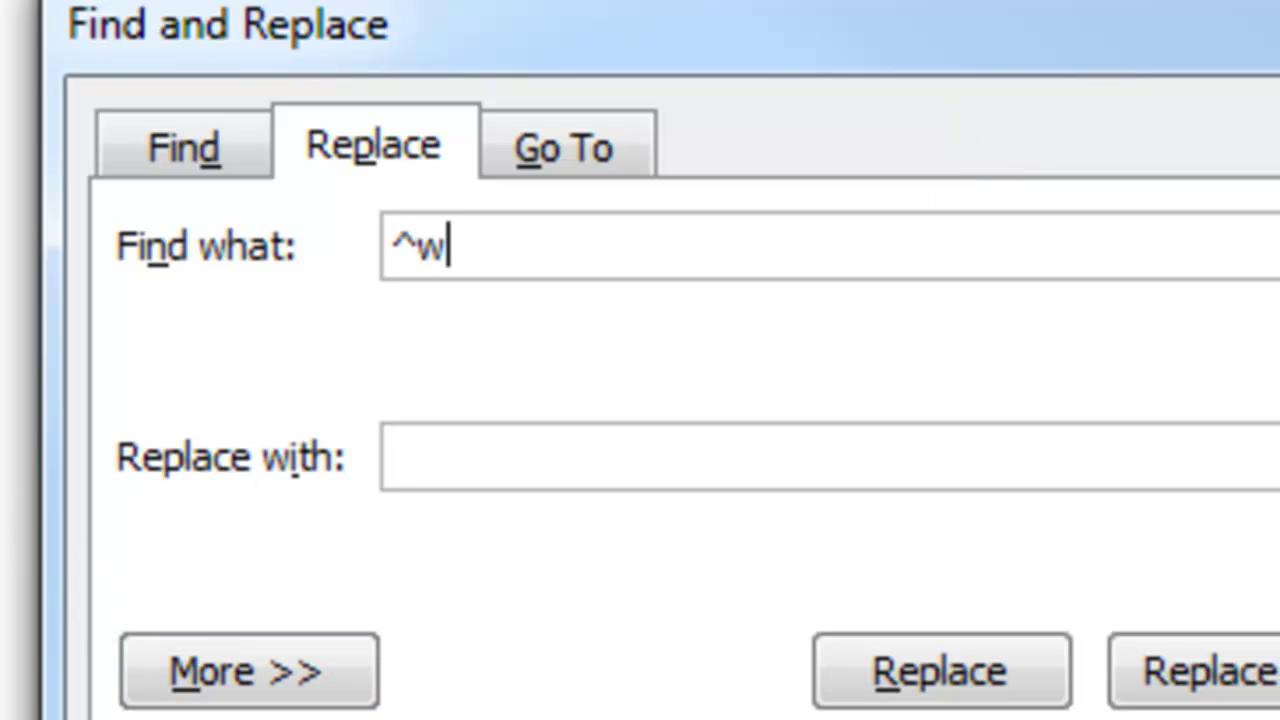
left_click(431, 457)
type("^t")
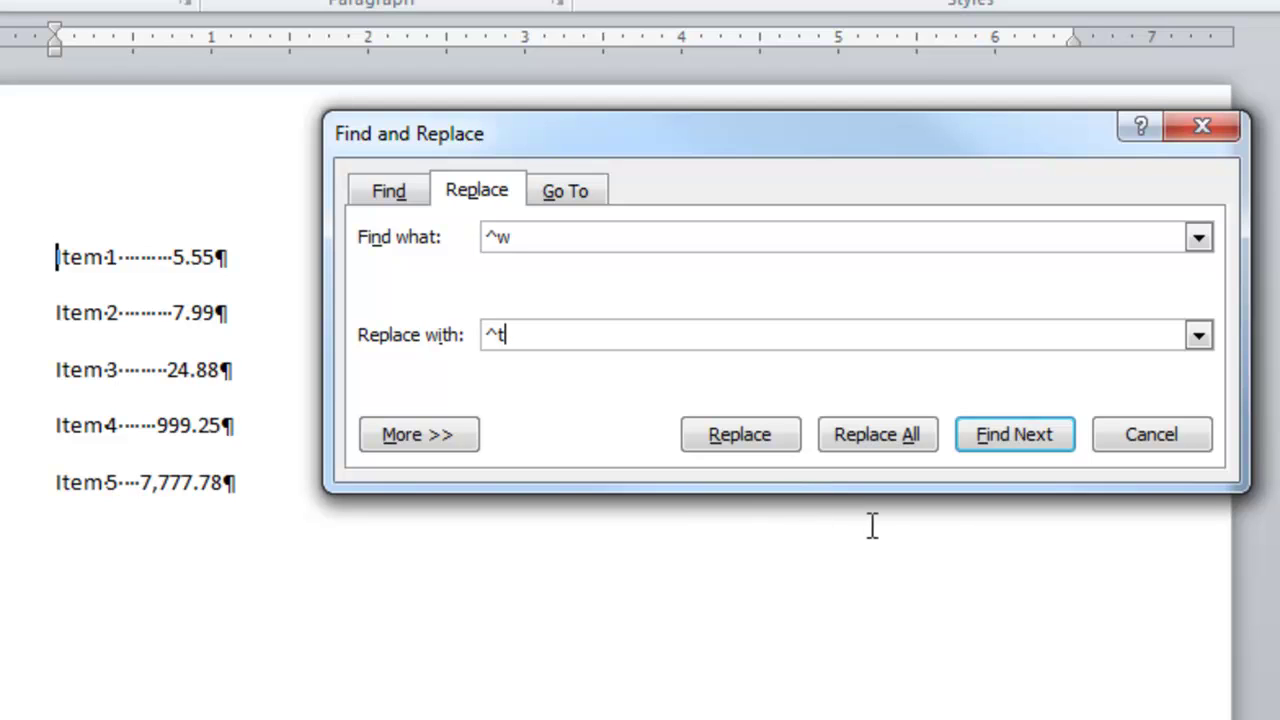
Replace the run of spaces before each price for Items 1 to 5 one by one, skipping the space inside each item name, and close the dialog.
left_click(1032, 440)
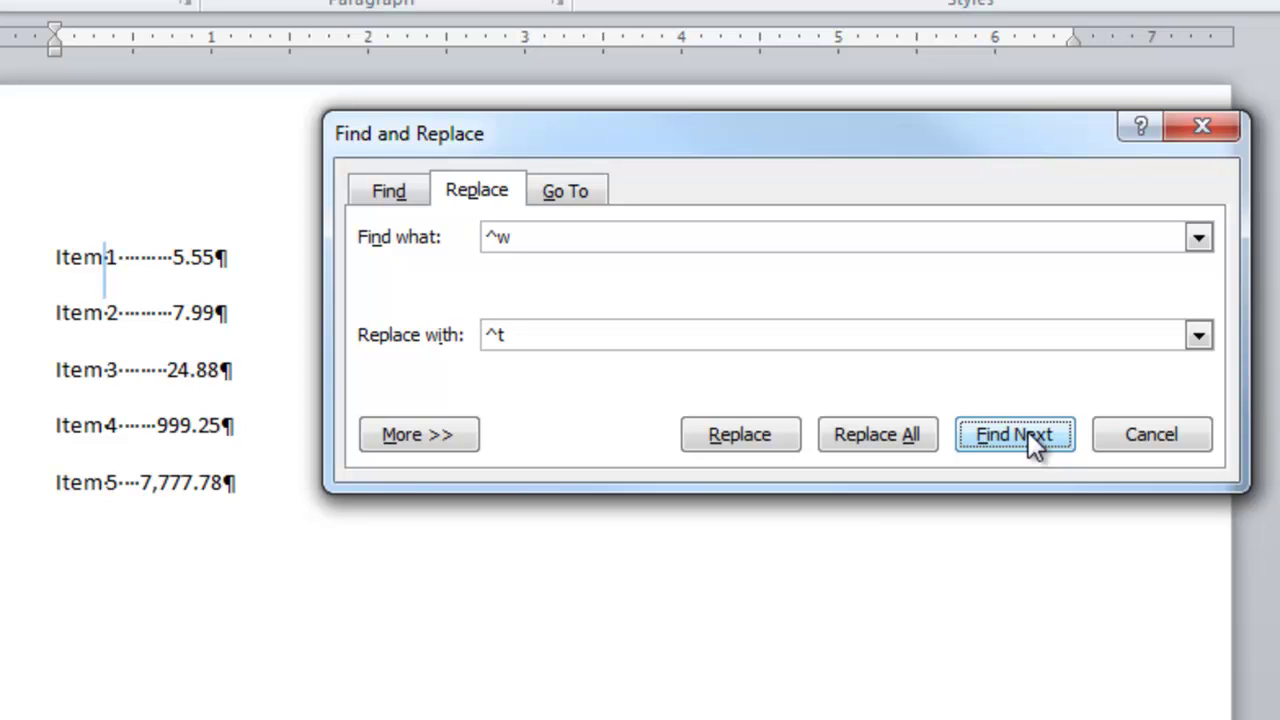
left_click(1028, 431)
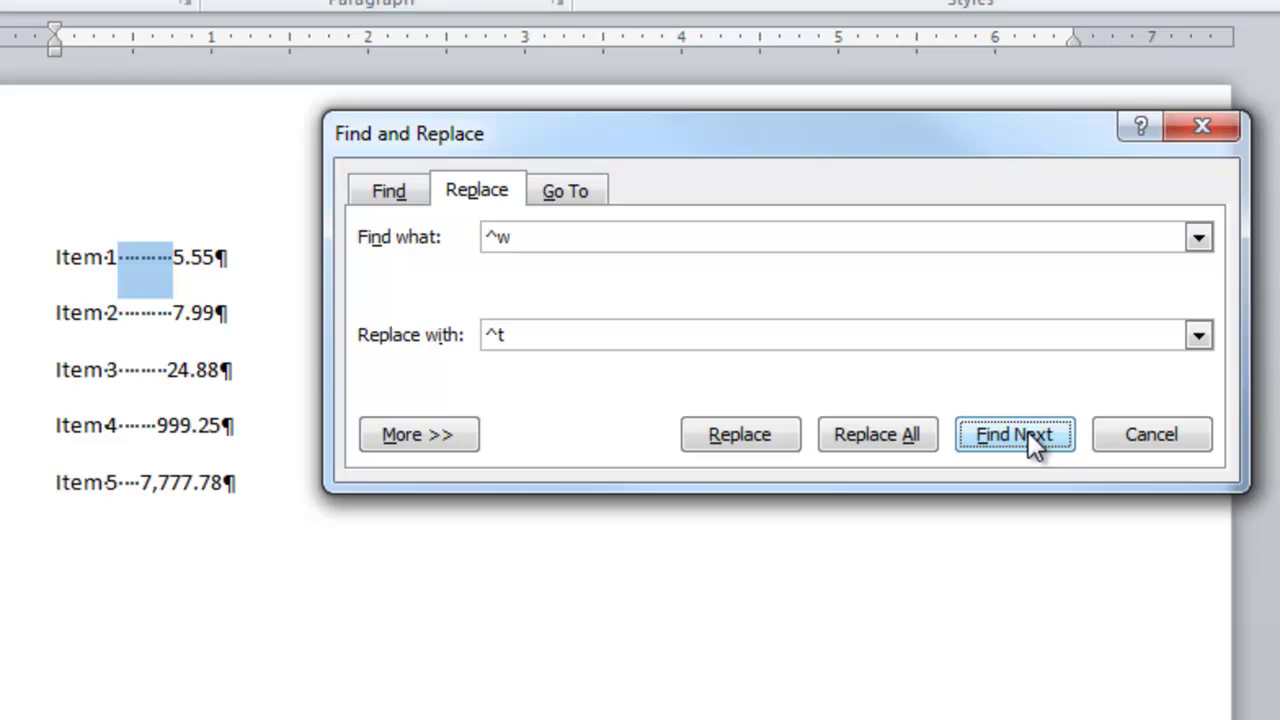
left_click(714, 436)
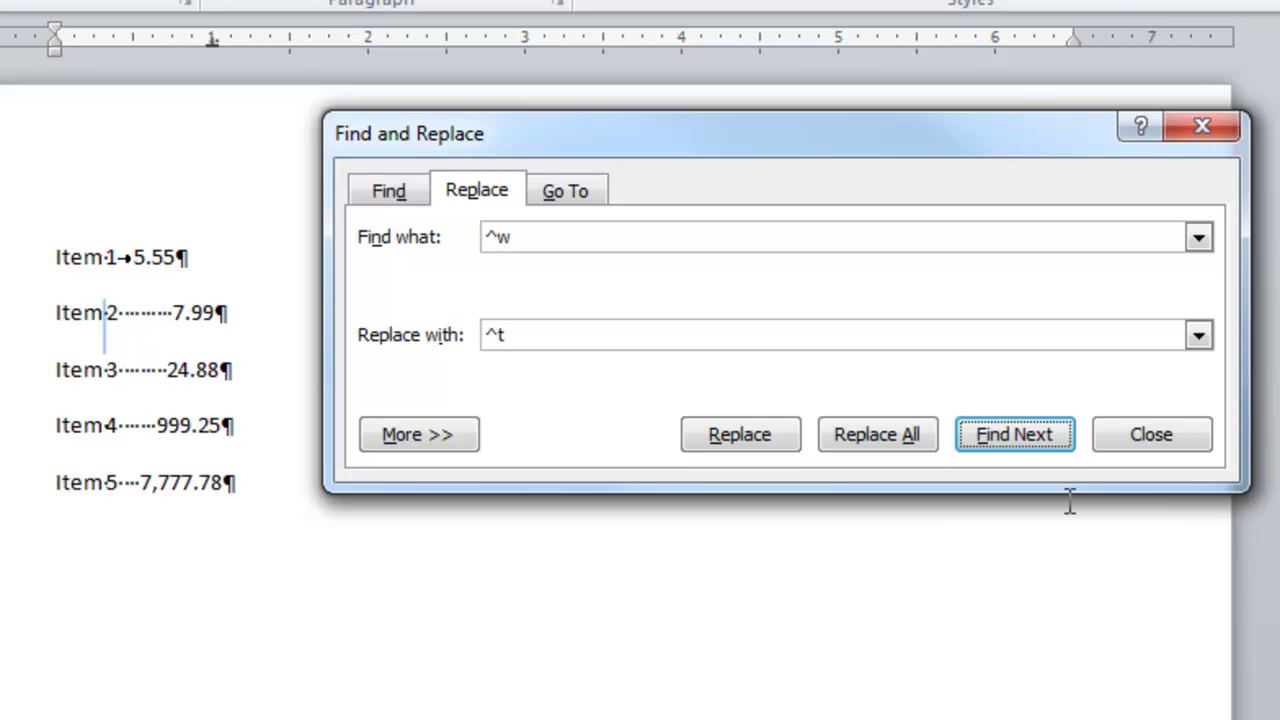
left_click(1023, 431)
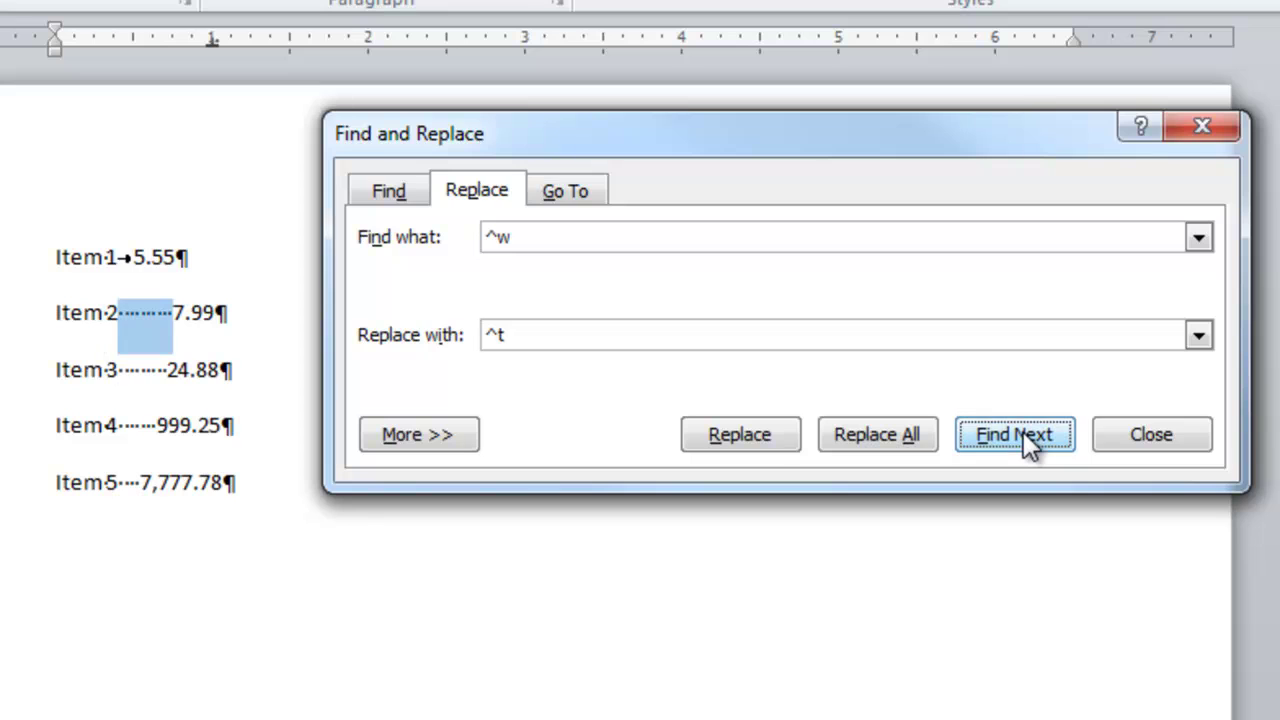
left_click(745, 436)
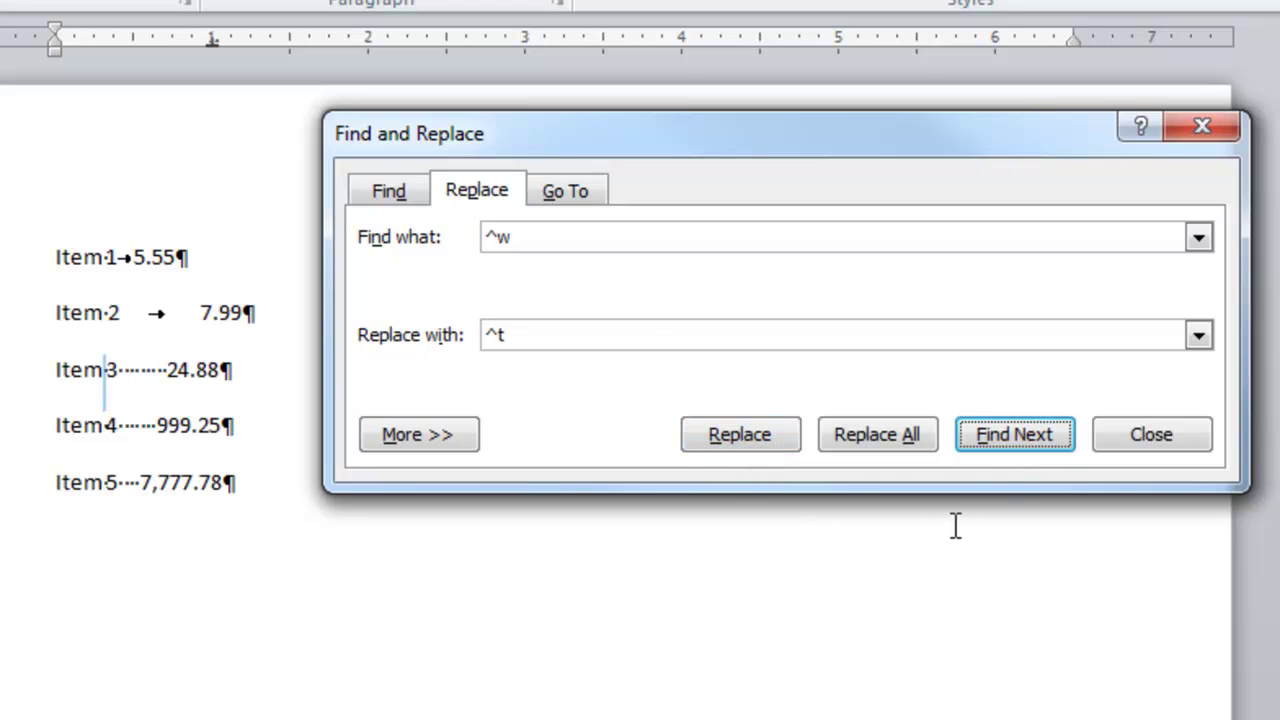
left_click(997, 431)
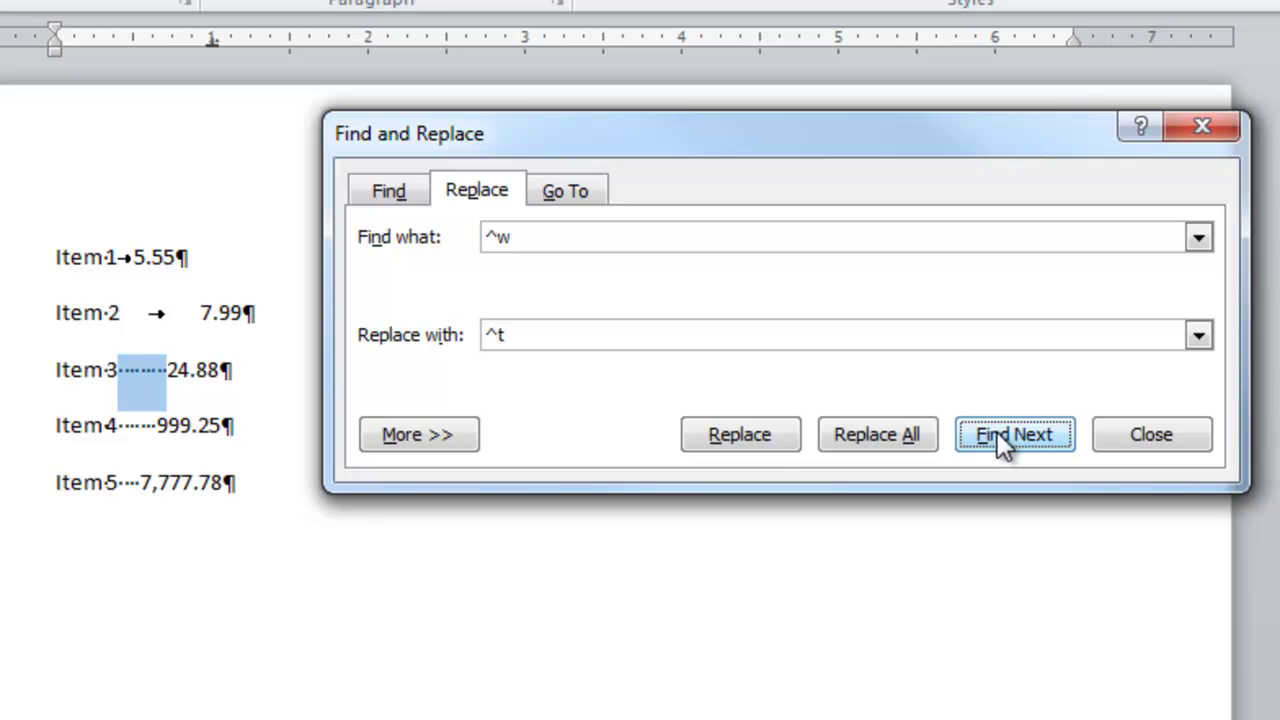
left_click(755, 440)
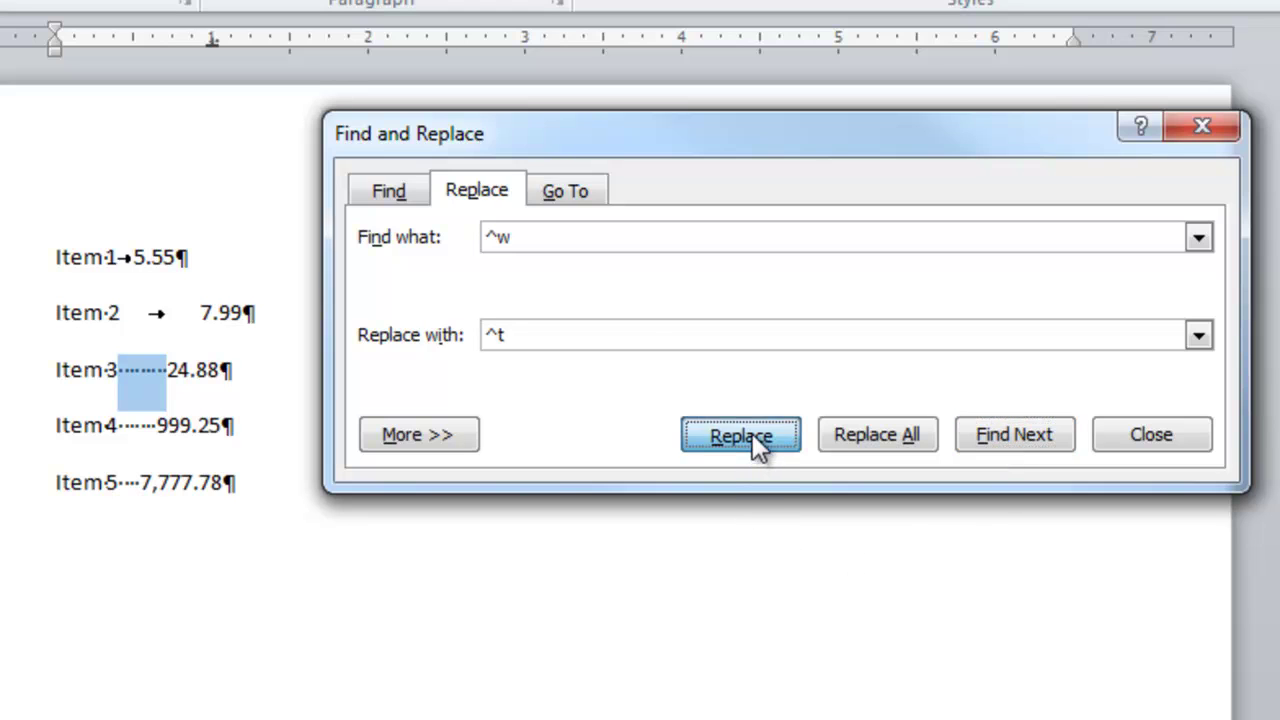
left_click(1000, 436)
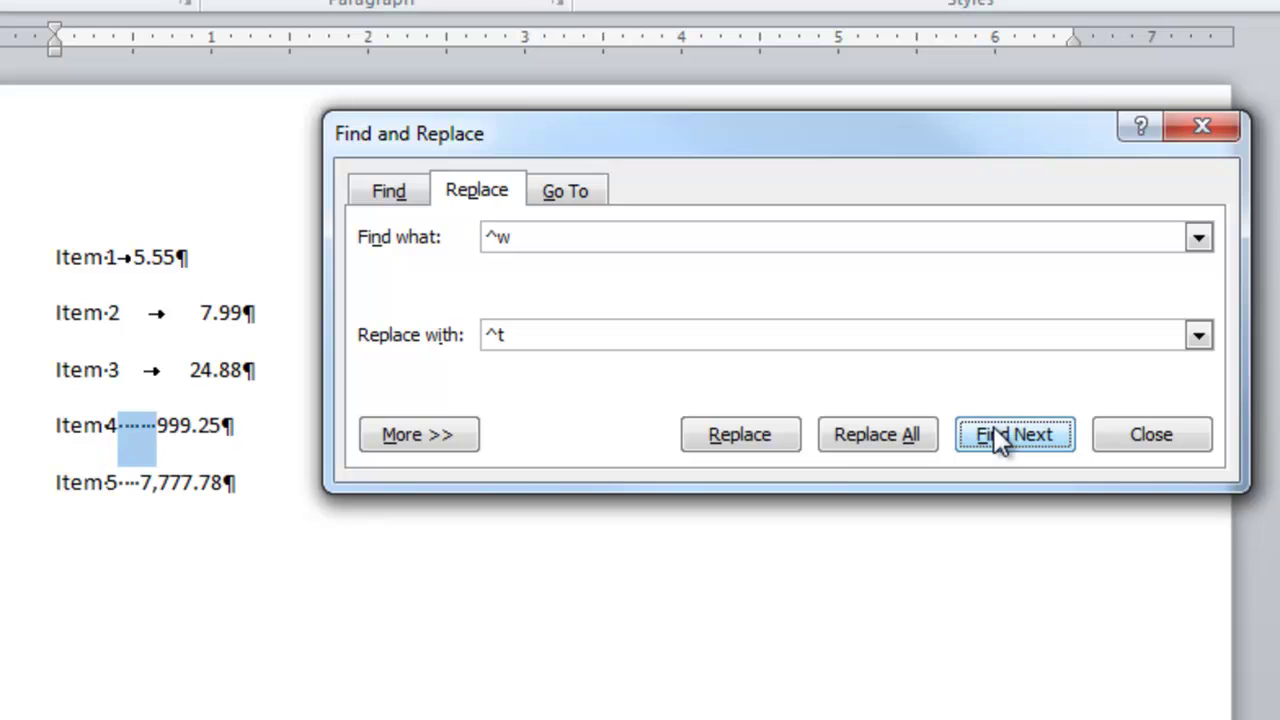
left_click(716, 440)
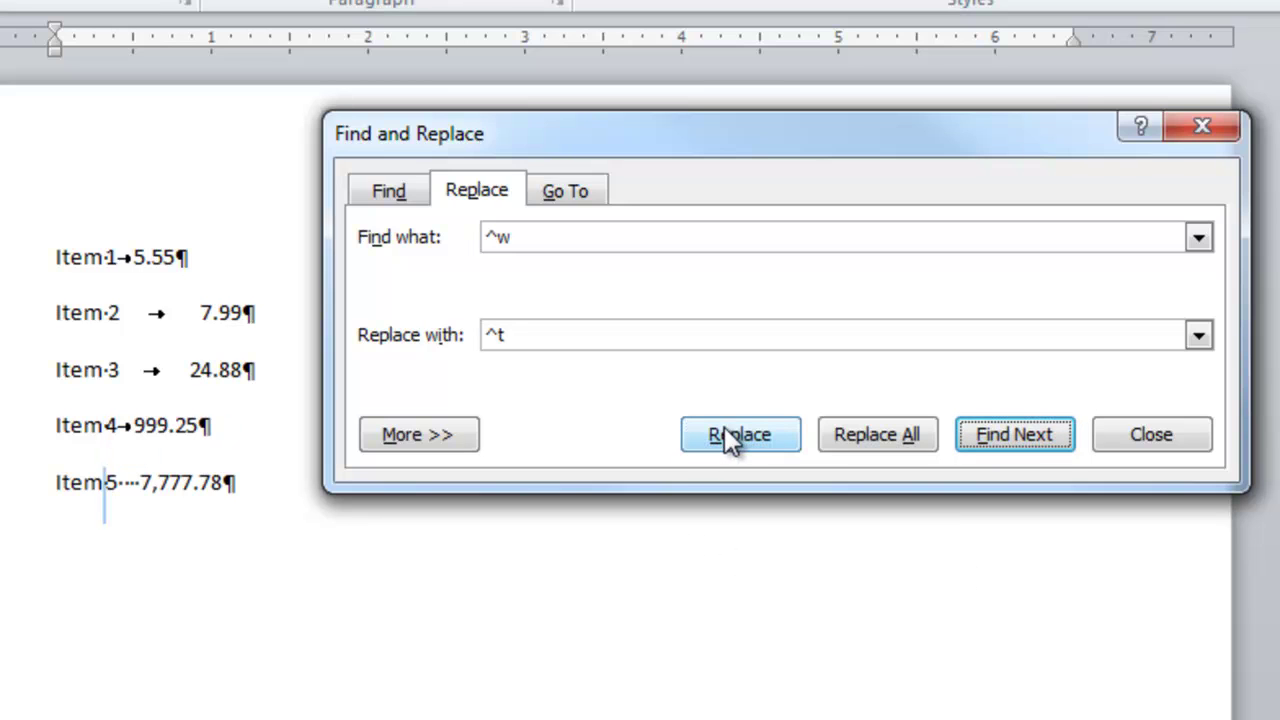
left_click(1045, 440)
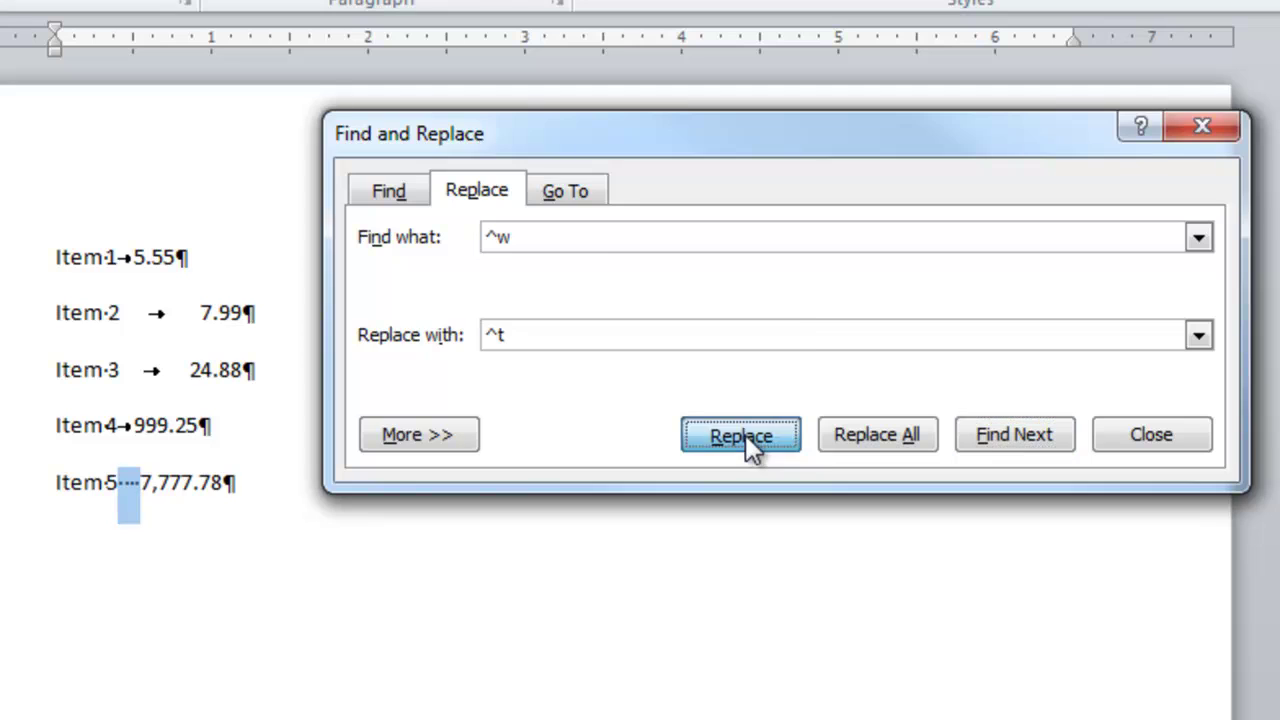
left_click(745, 436)
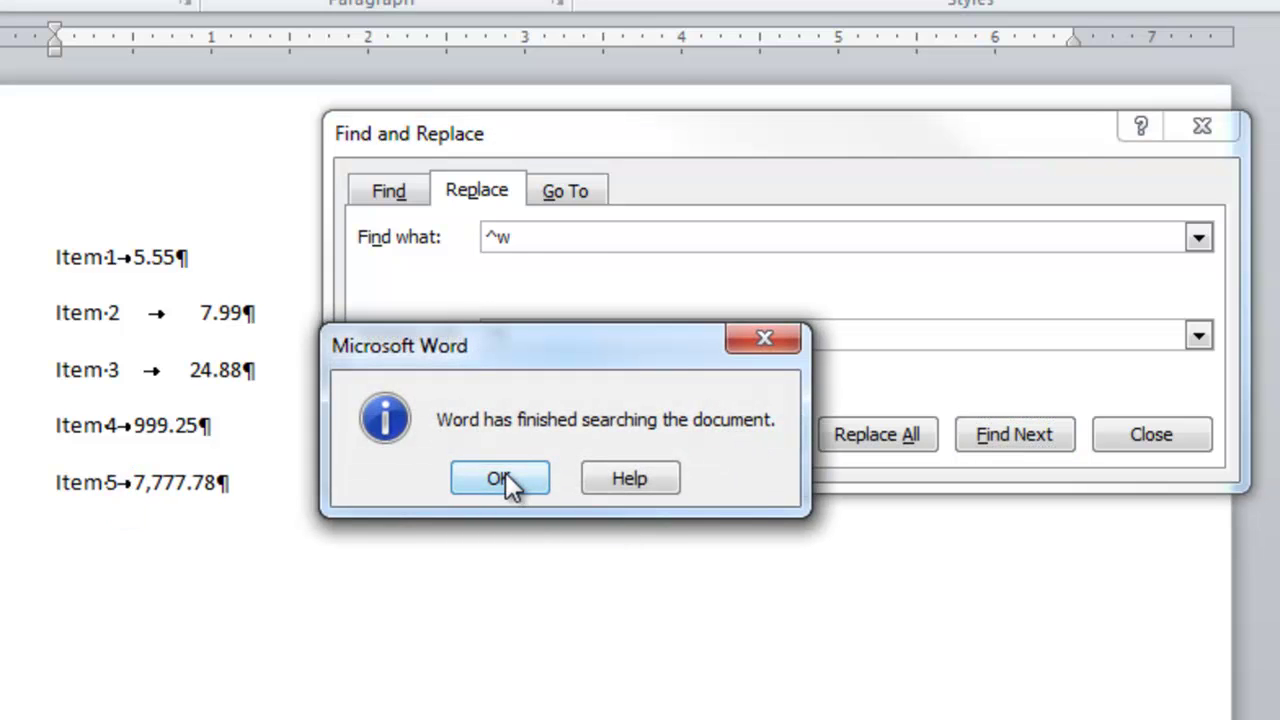
left_click(502, 478)
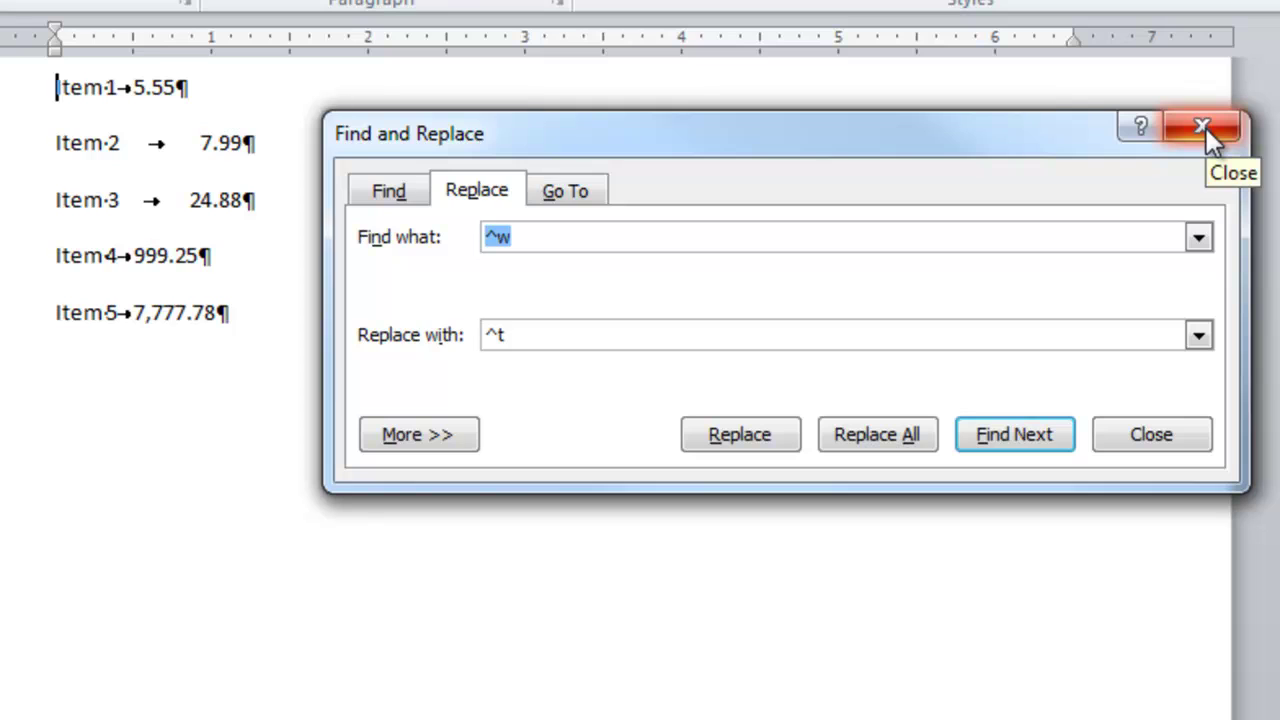
left_click(1175, 436)
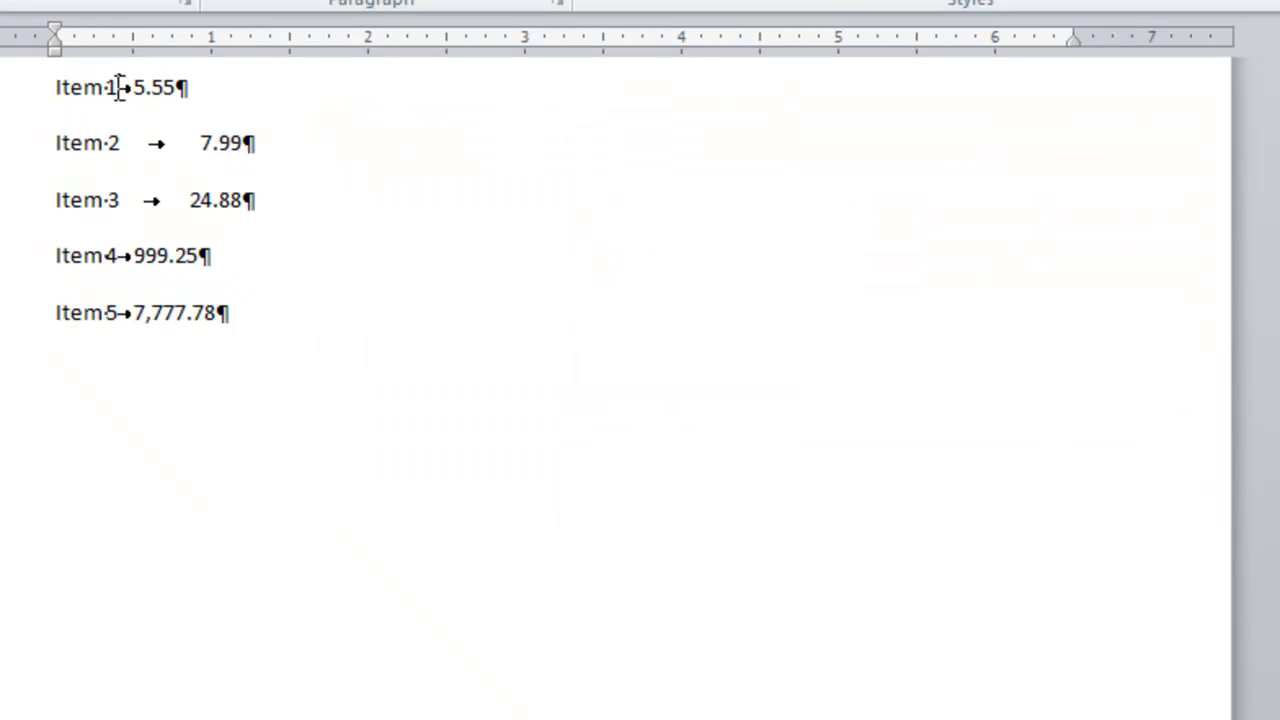
Set a decimal-aligned tab stop at 1" for the Item 1 paragraph, with no leader.
left_click_drag(117, 89, 130, 90)
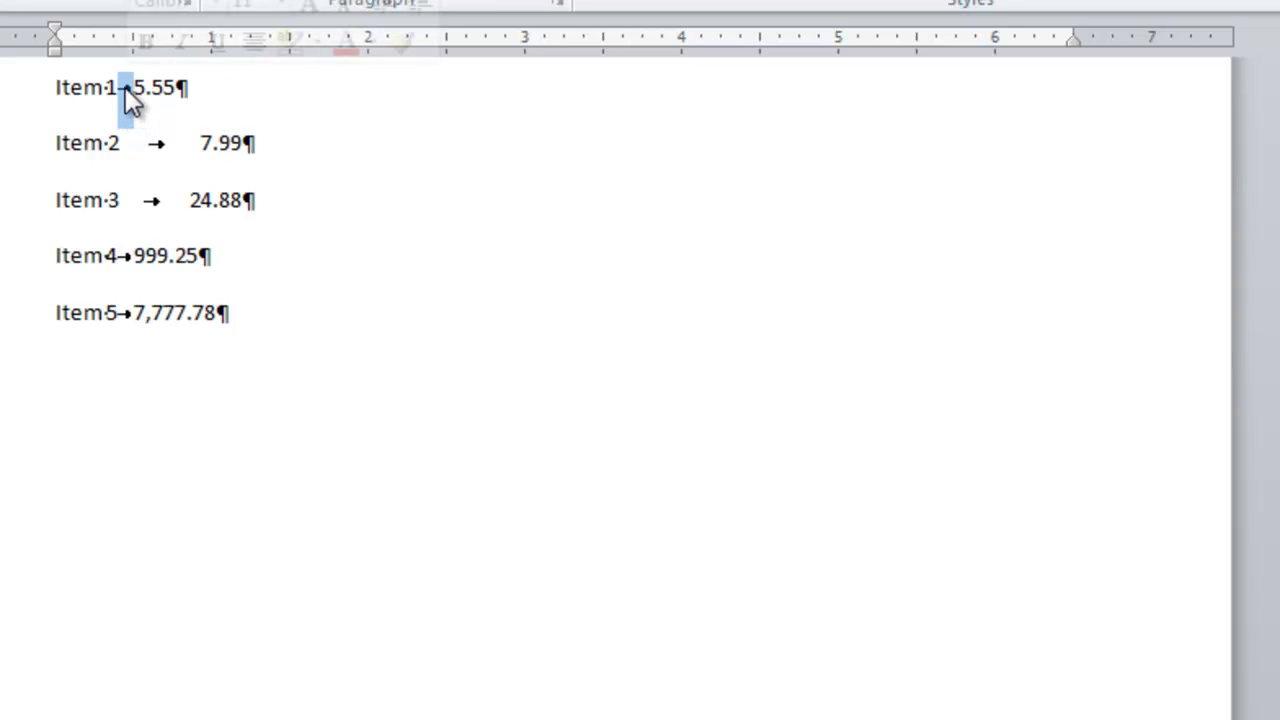
right_click(125, 87)
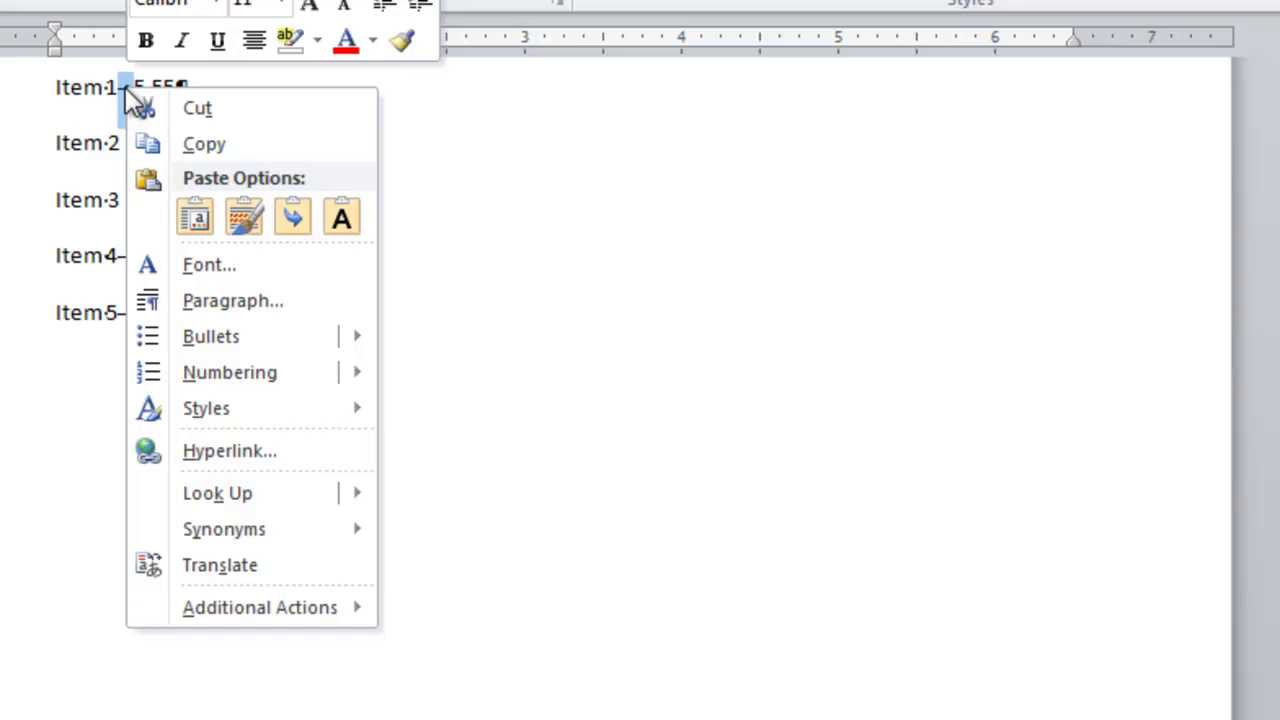
left_click(223, 296)
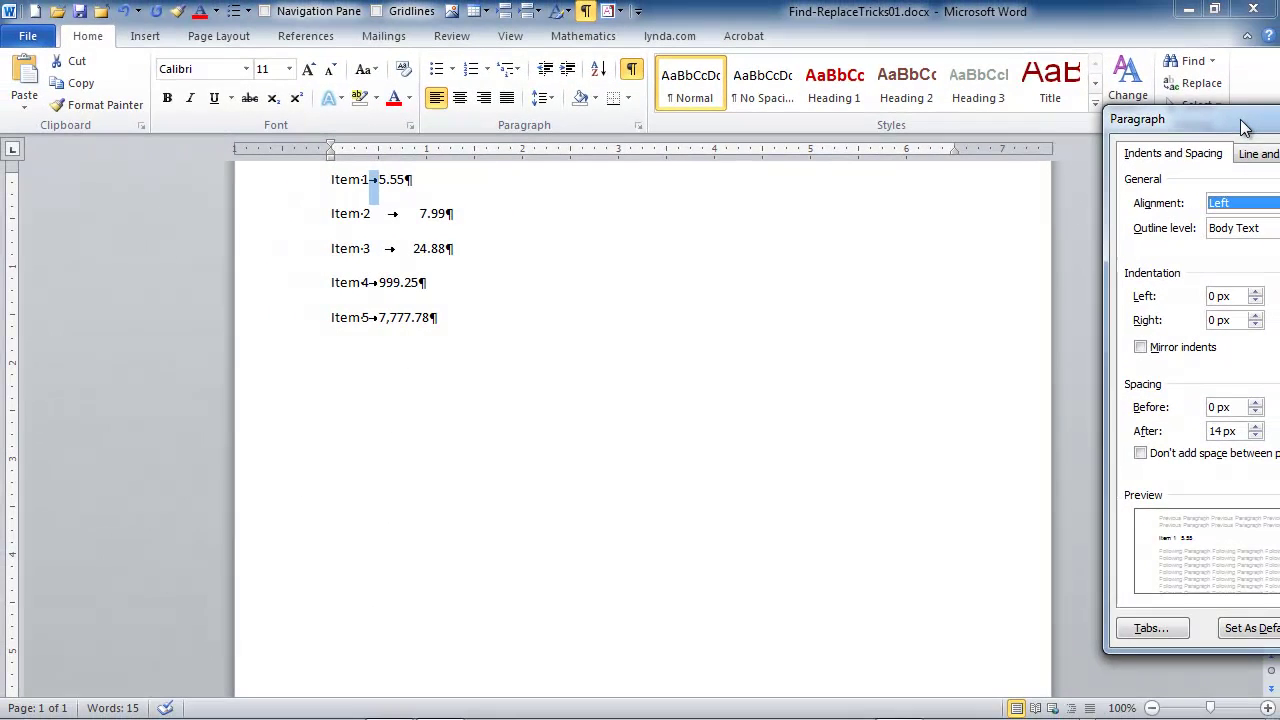
left_click_drag(1242, 122, 656, 69)
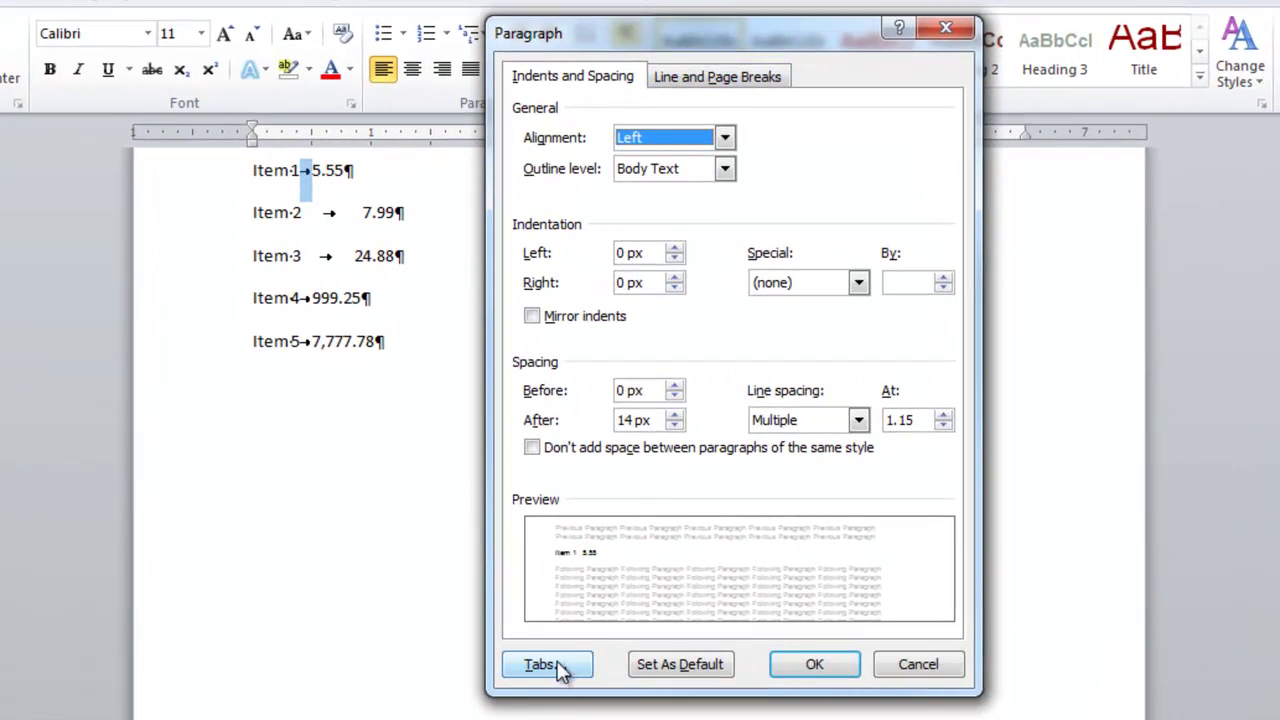
left_click(572, 668)
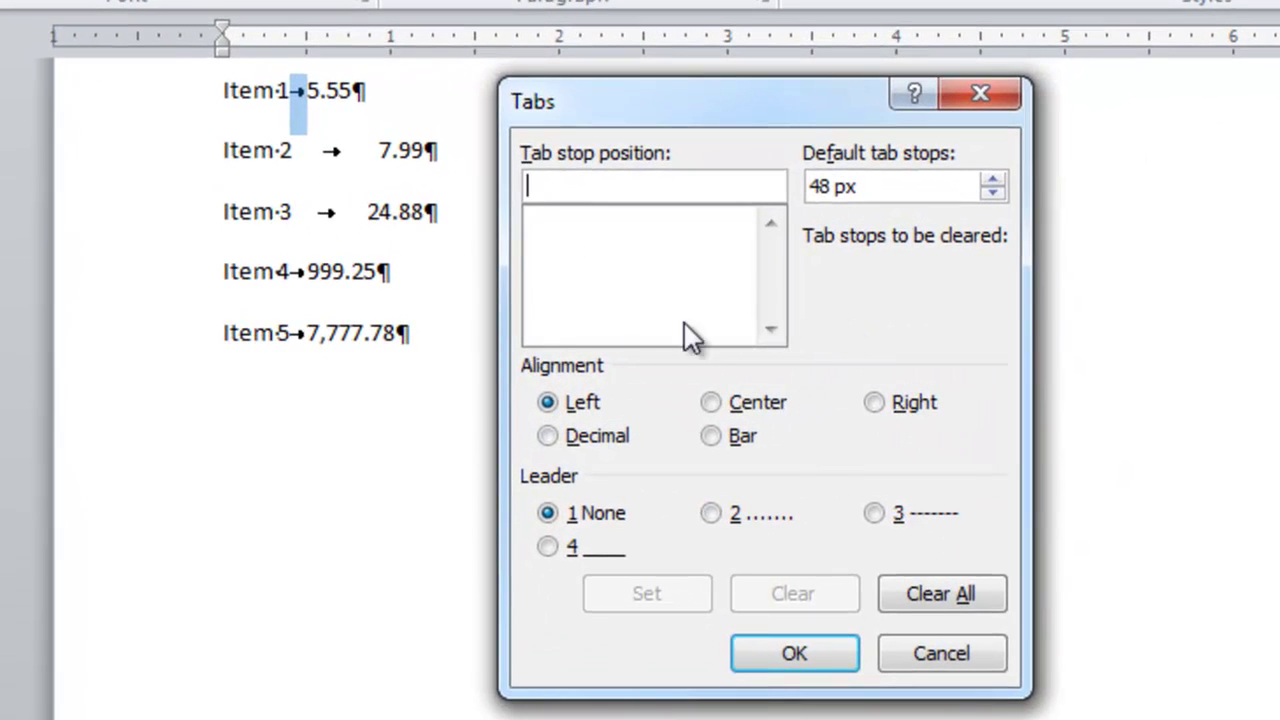
left_click(554, 437)
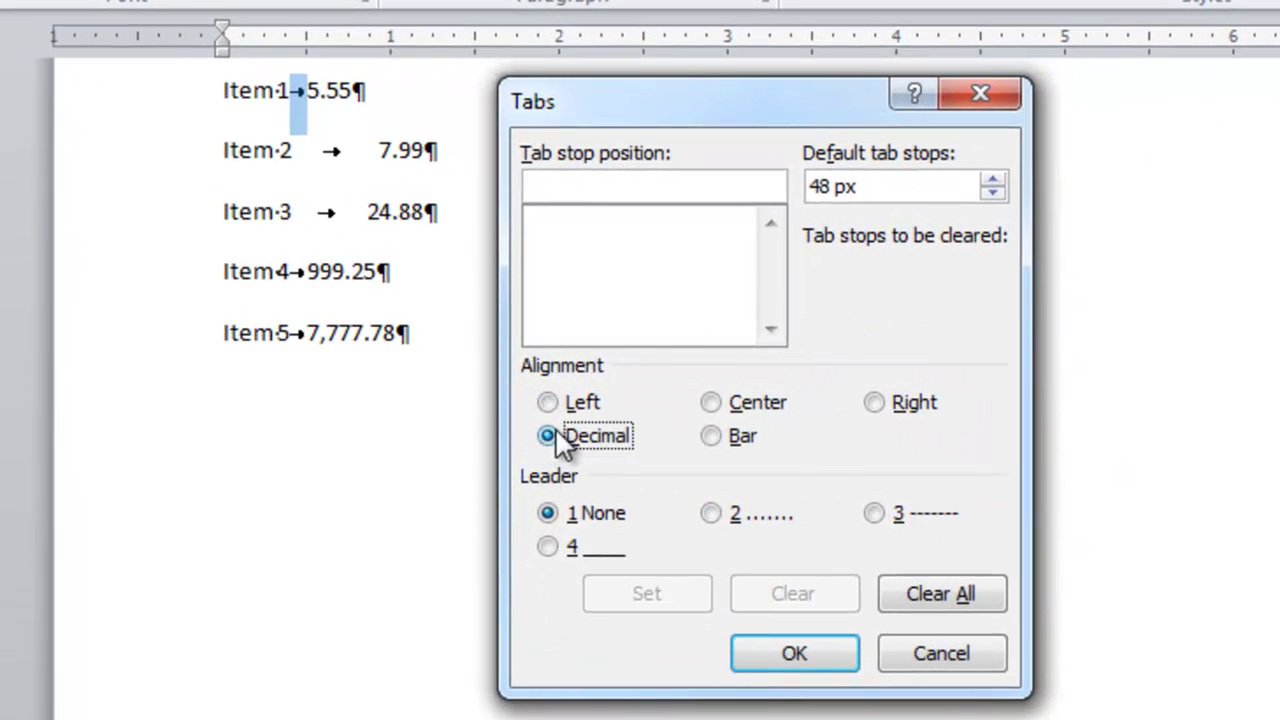
left_click(585, 186)
type("1\"")
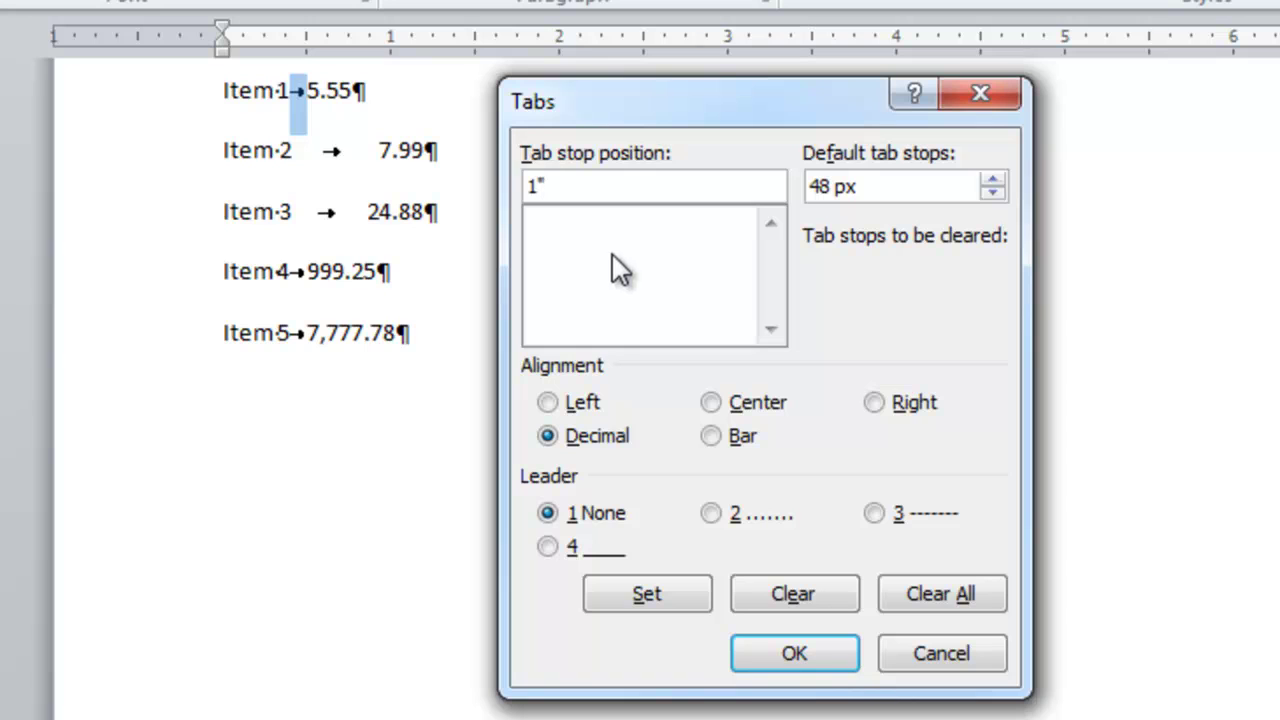
left_click(826, 655)
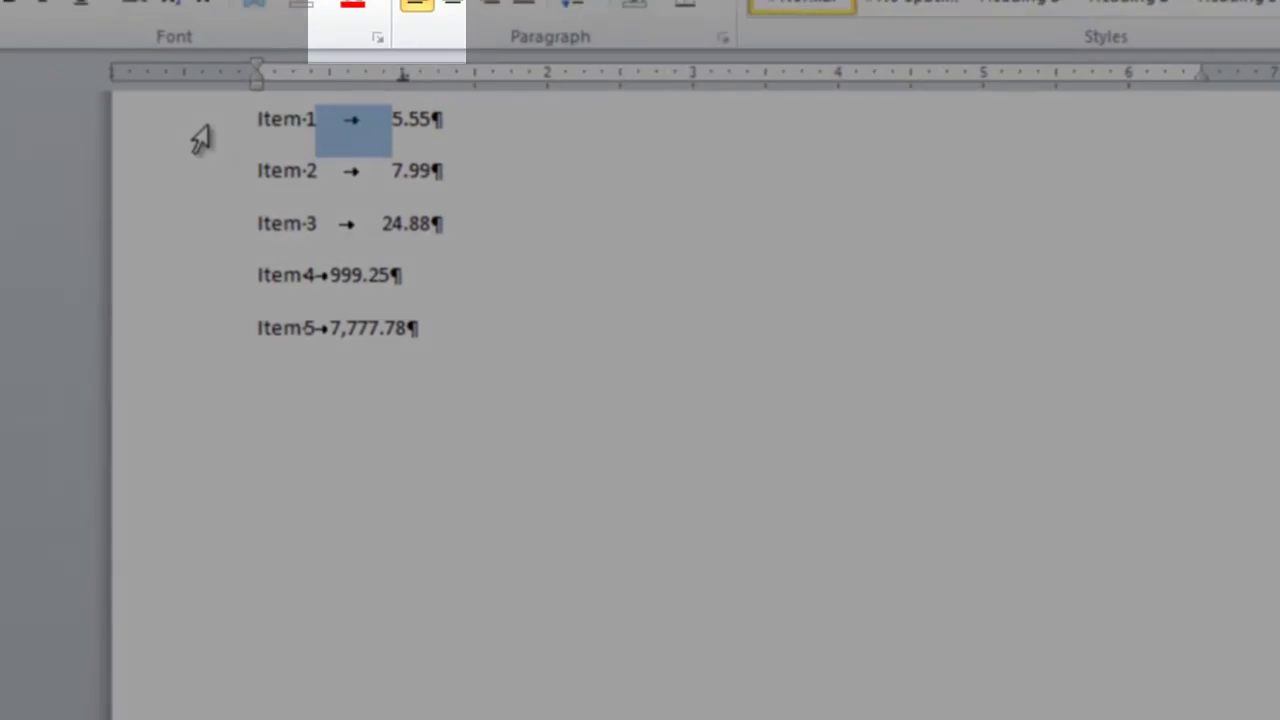
Copy the Item 1 line's formatting with Format Painter onto the lines for Items 2, 3, 4 and 5.
left_click(155, 112)
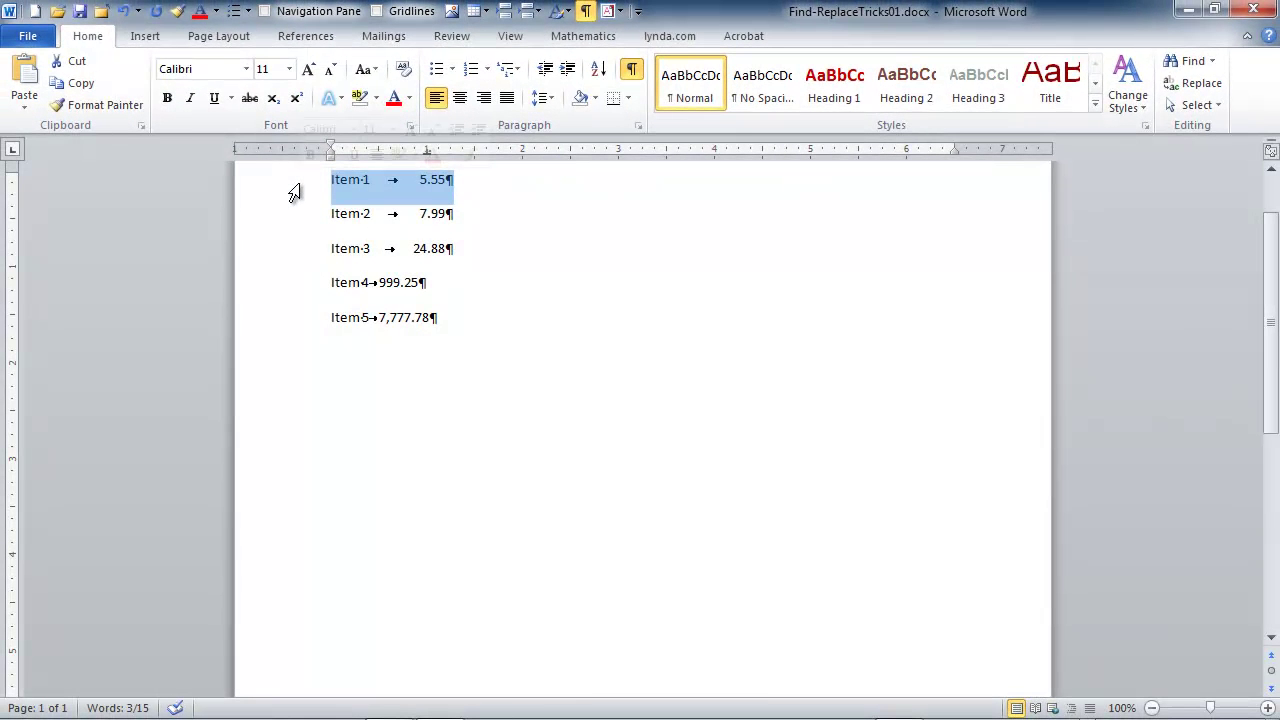
left_click(92, 106)
left_click(92, 106)
left_click(106, 105)
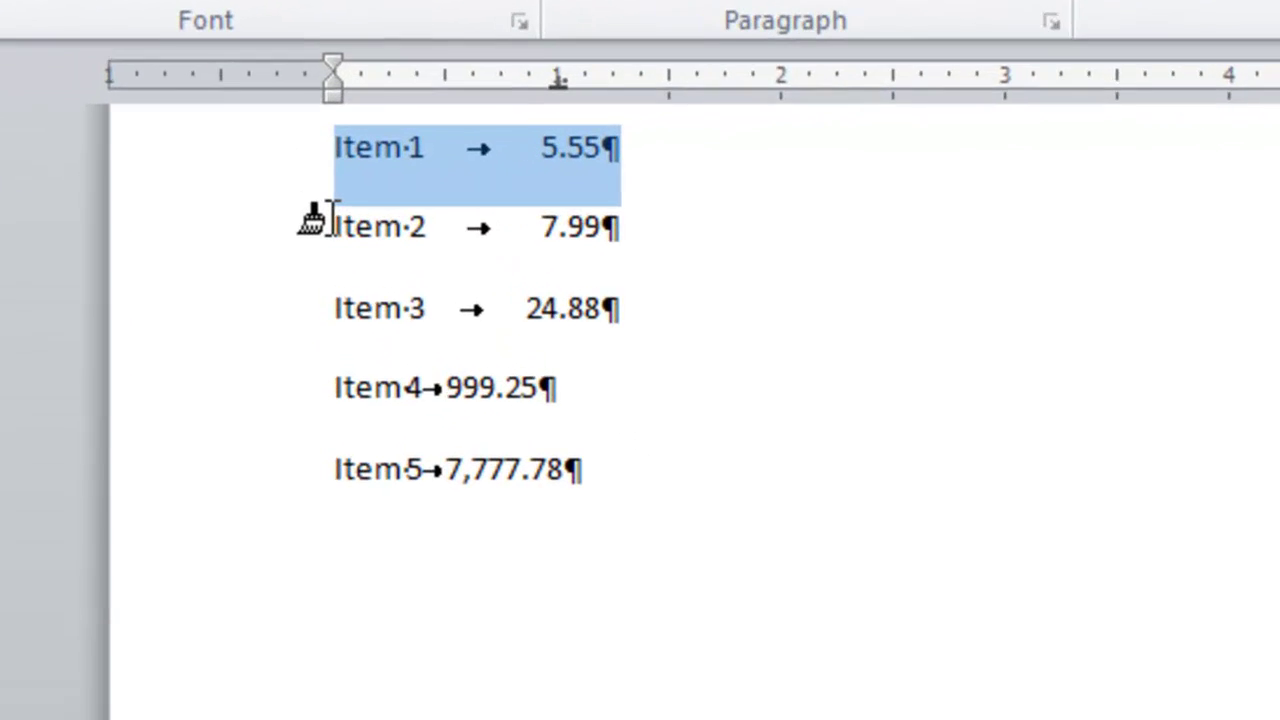
left_click_drag(326, 212, 517, 219)
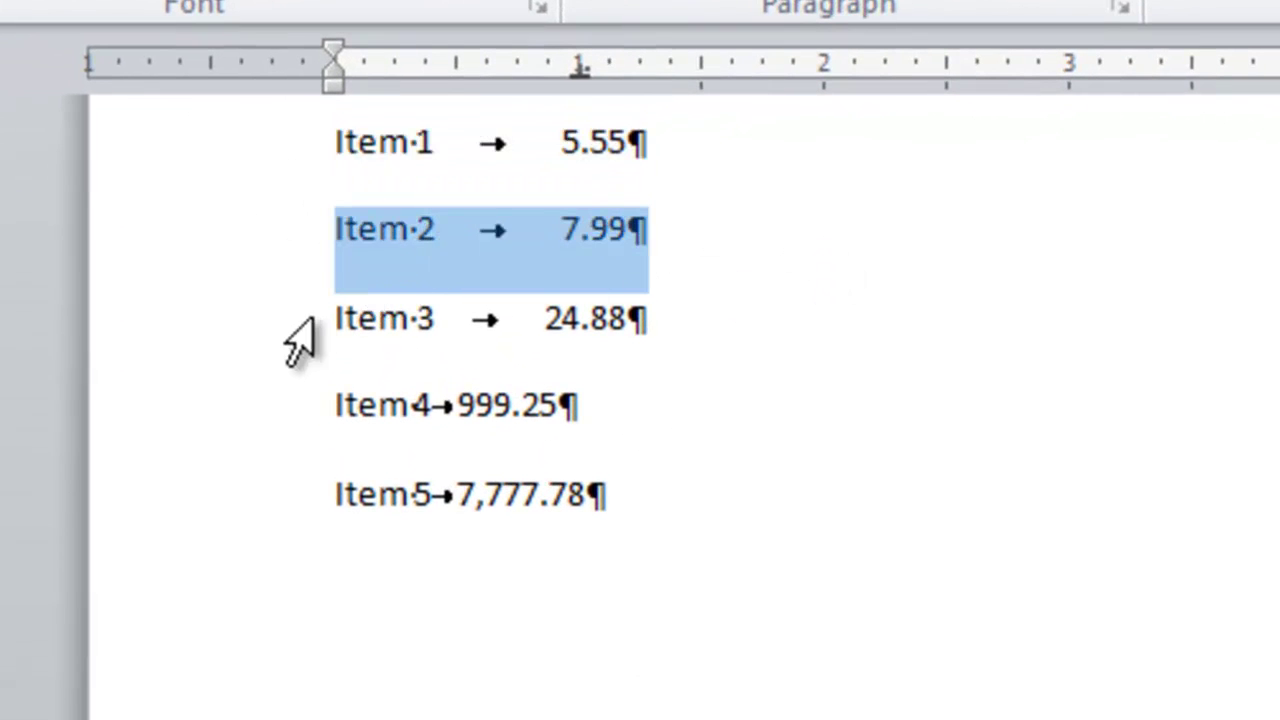
left_click_drag(334, 305, 663, 317)
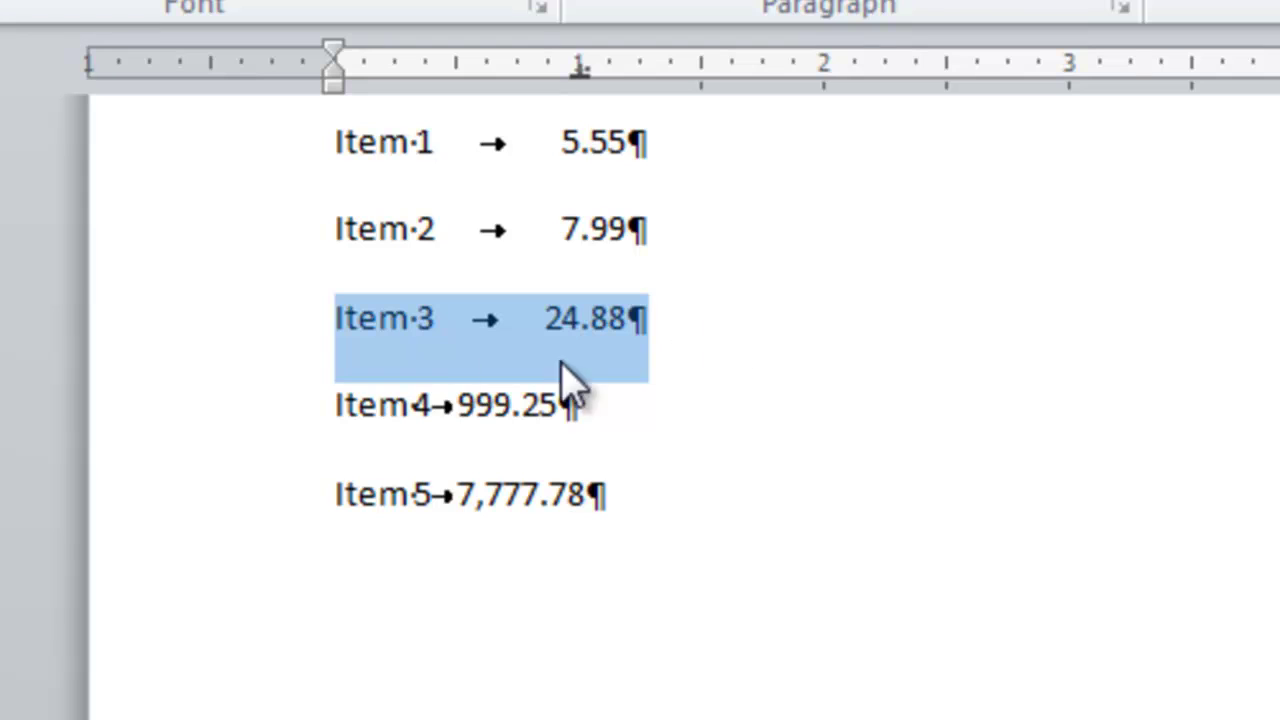
left_click_drag(317, 397, 663, 395)
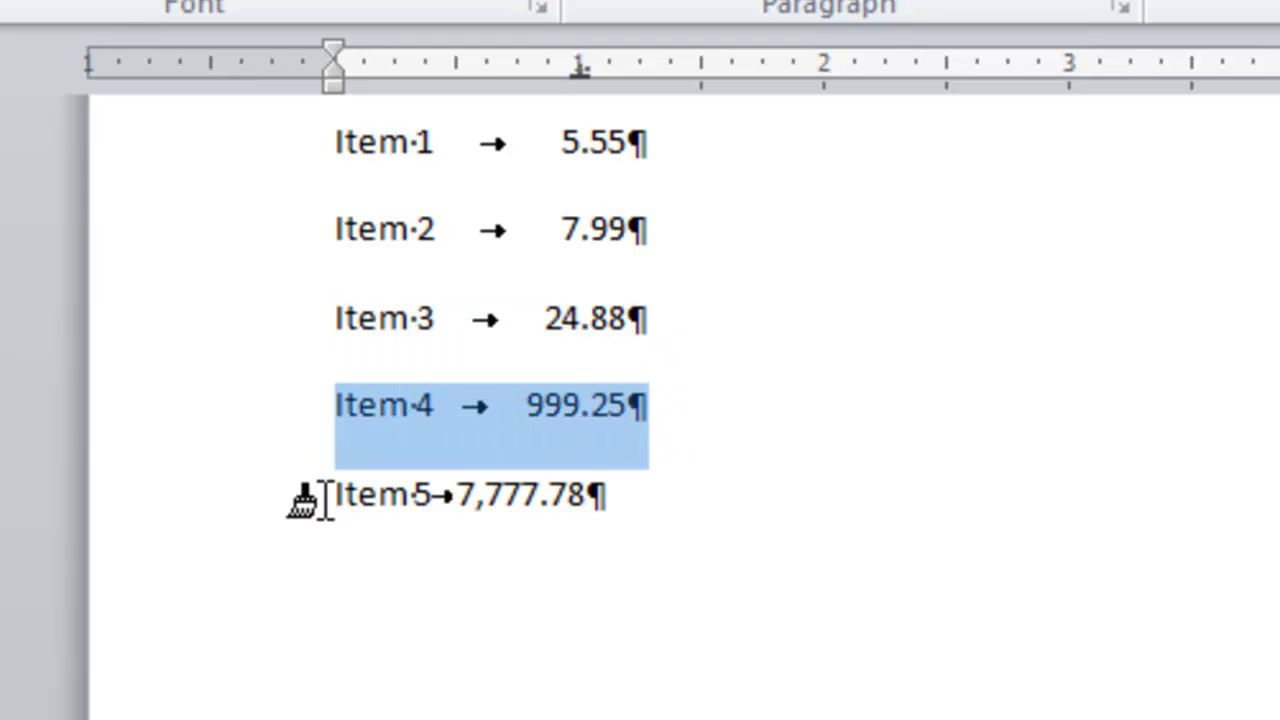
left_click_drag(330, 492, 650, 508)
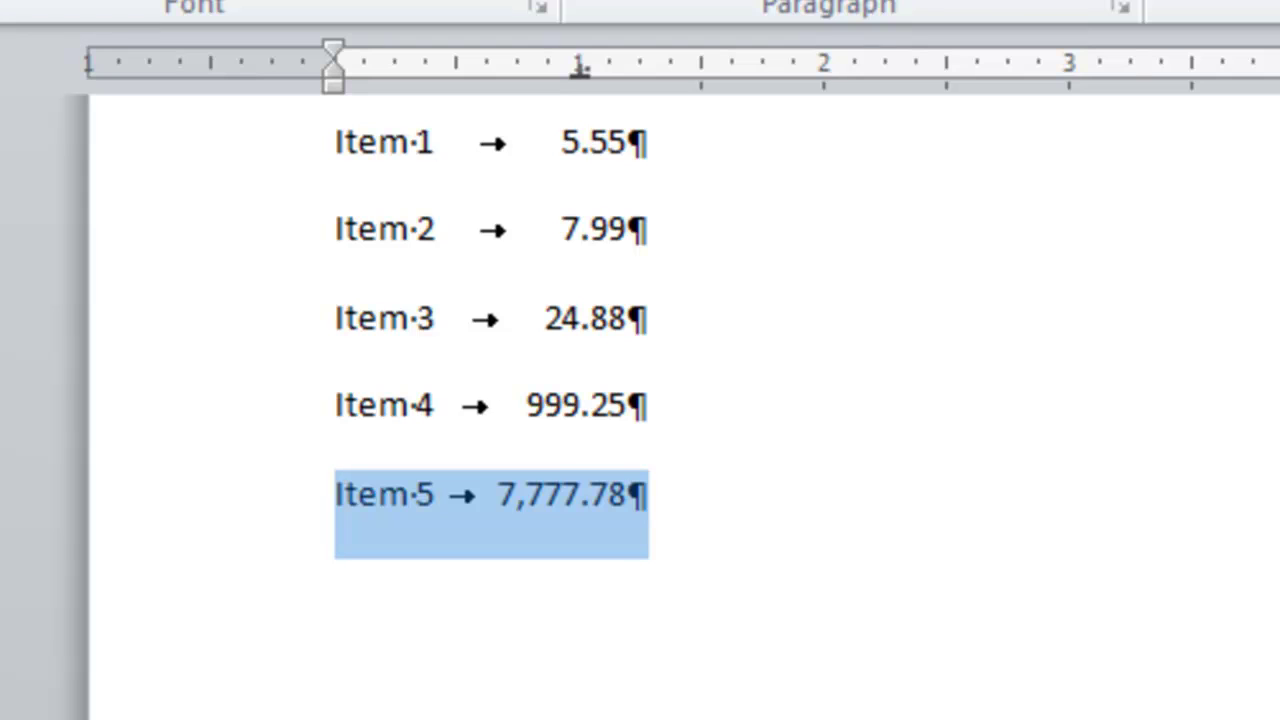
key("alt+w")
key("g")
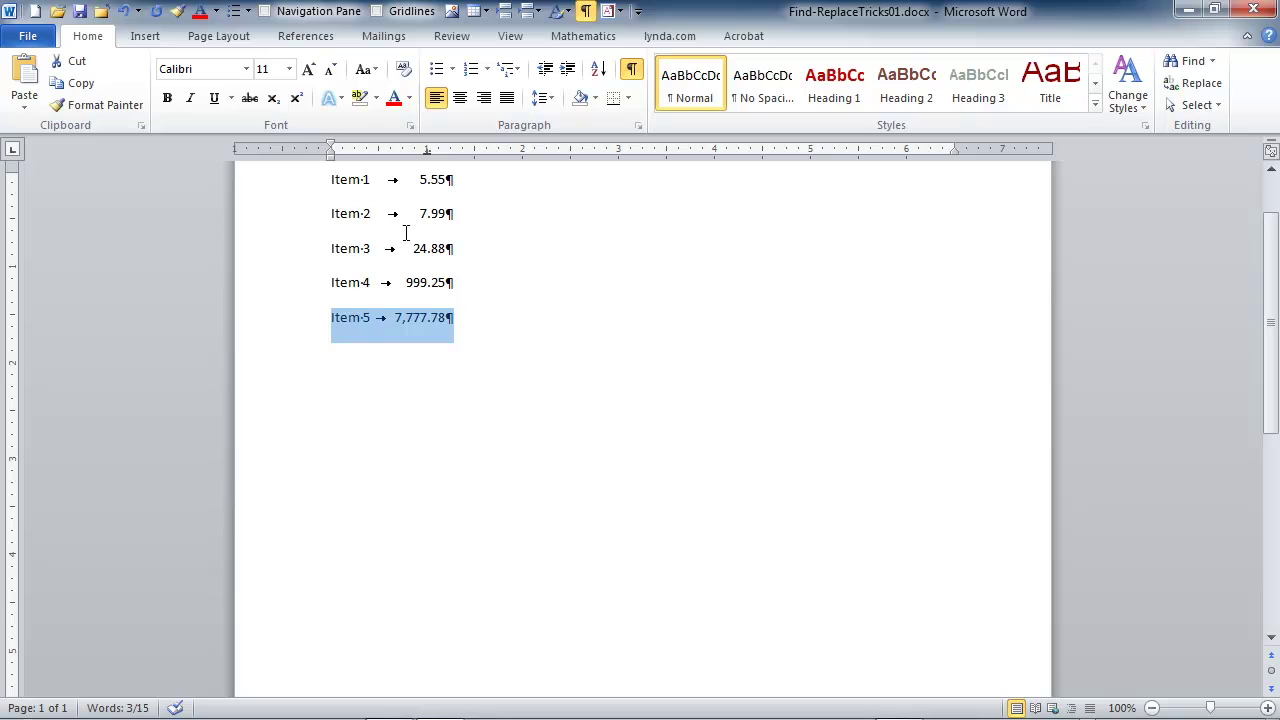
Convert the lines for Items 1 to 5 into a two-column table split at tabs, and apply the grey-banded table style without vertical borders.
left_click_drag(322, 188, 471, 317)
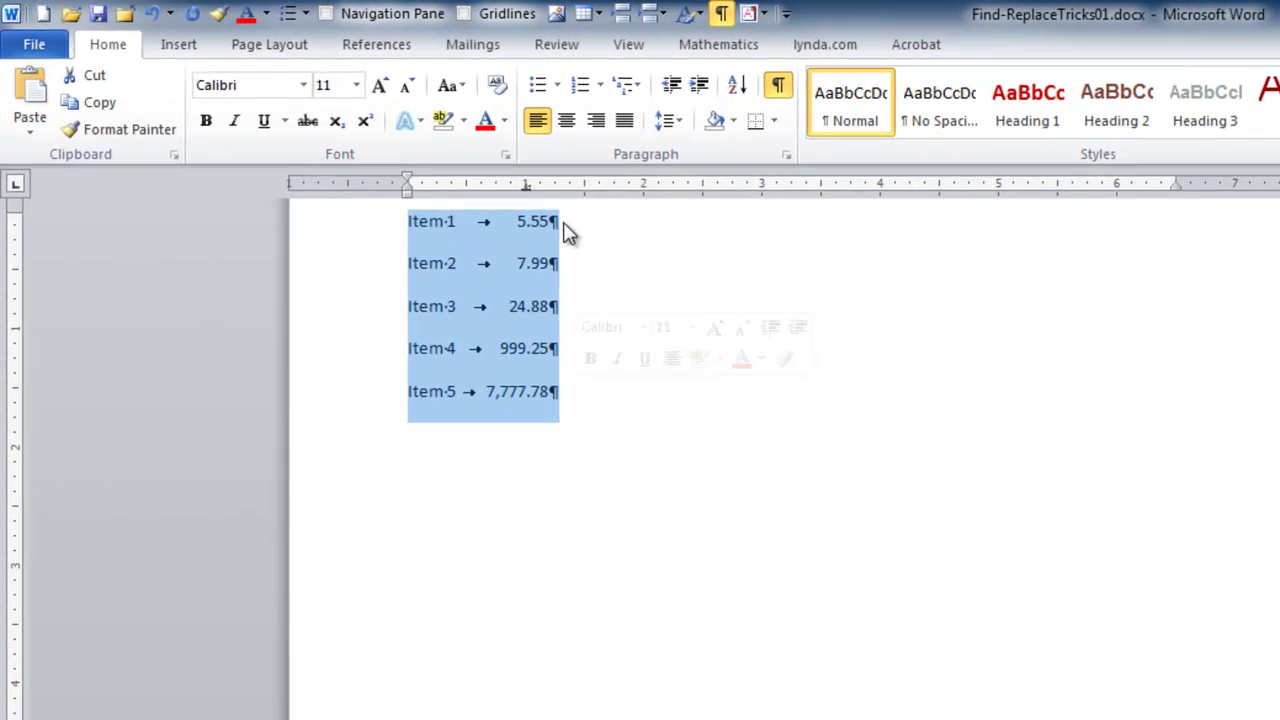
left_click(180, 46)
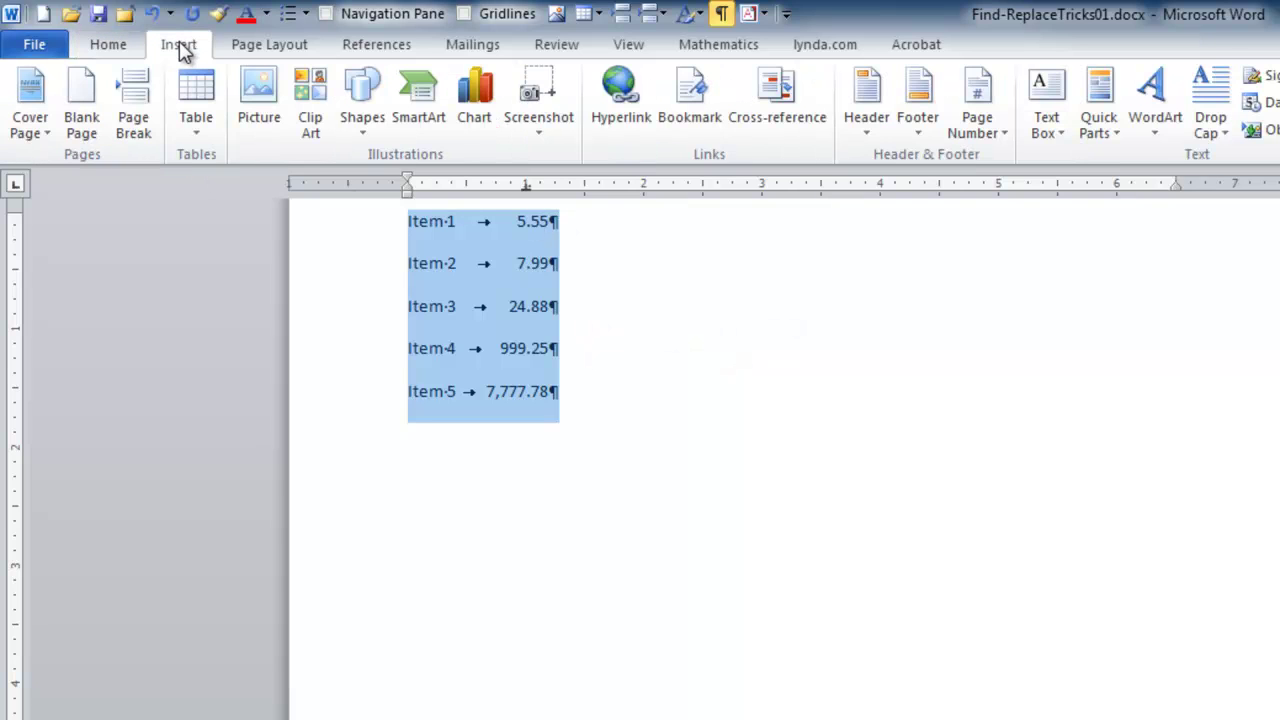
left_click(196, 136)
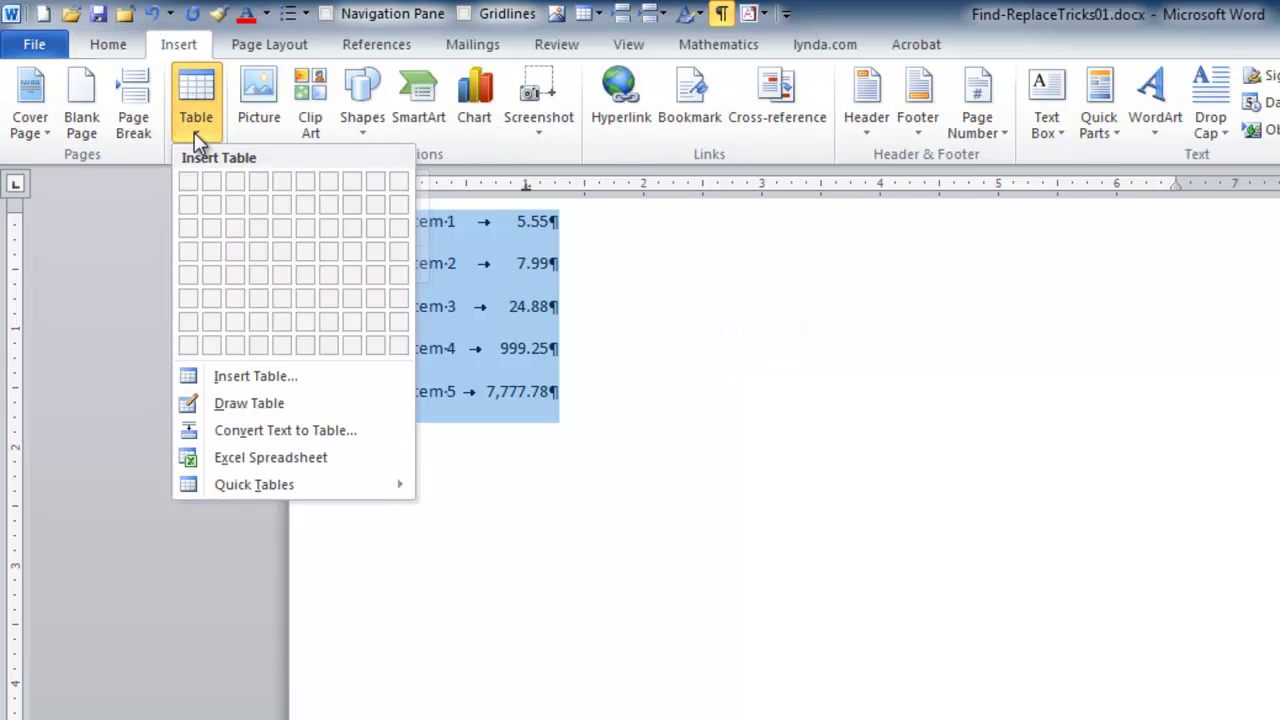
left_click(300, 430)
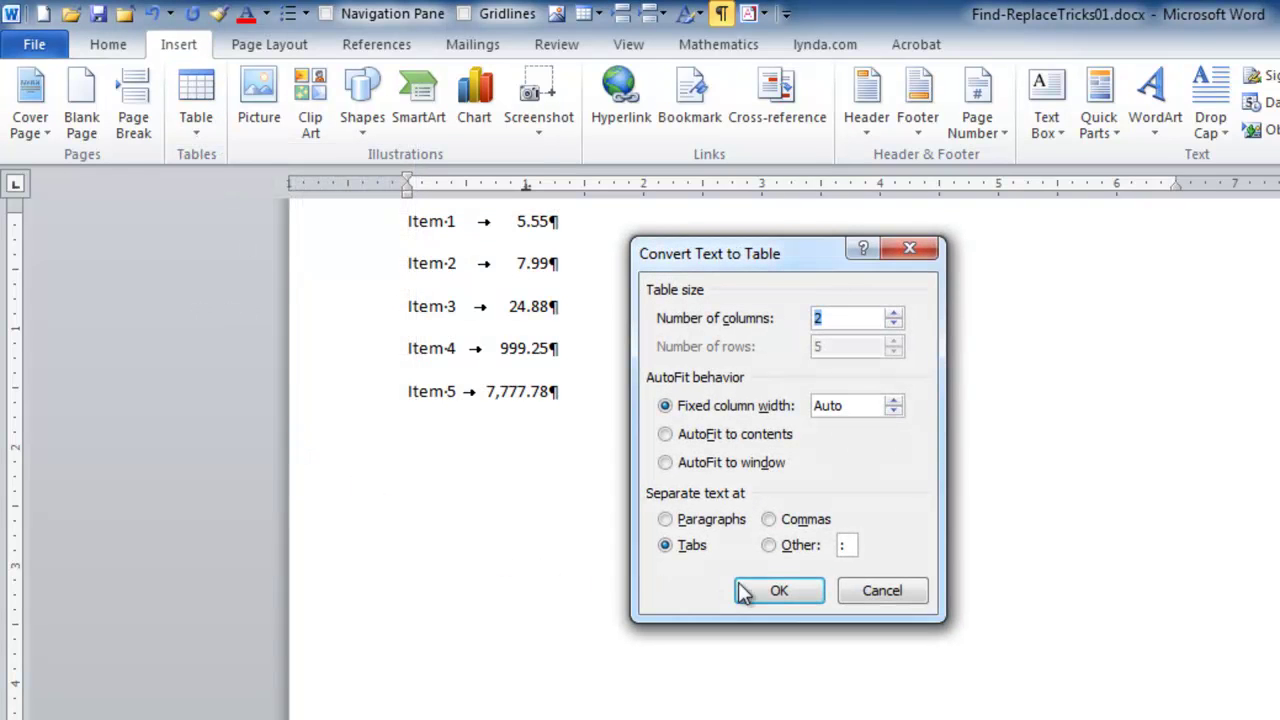
left_click(778, 591)
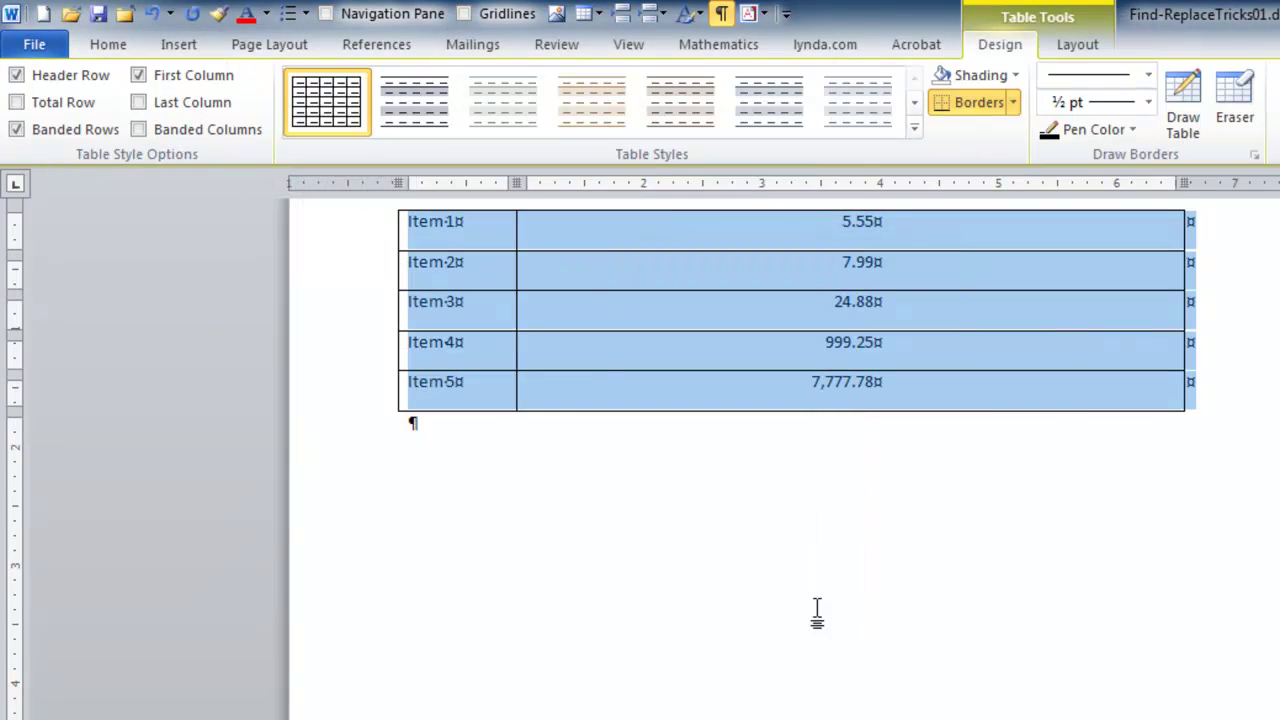
left_click(460, 110)
left_click(546, 583)
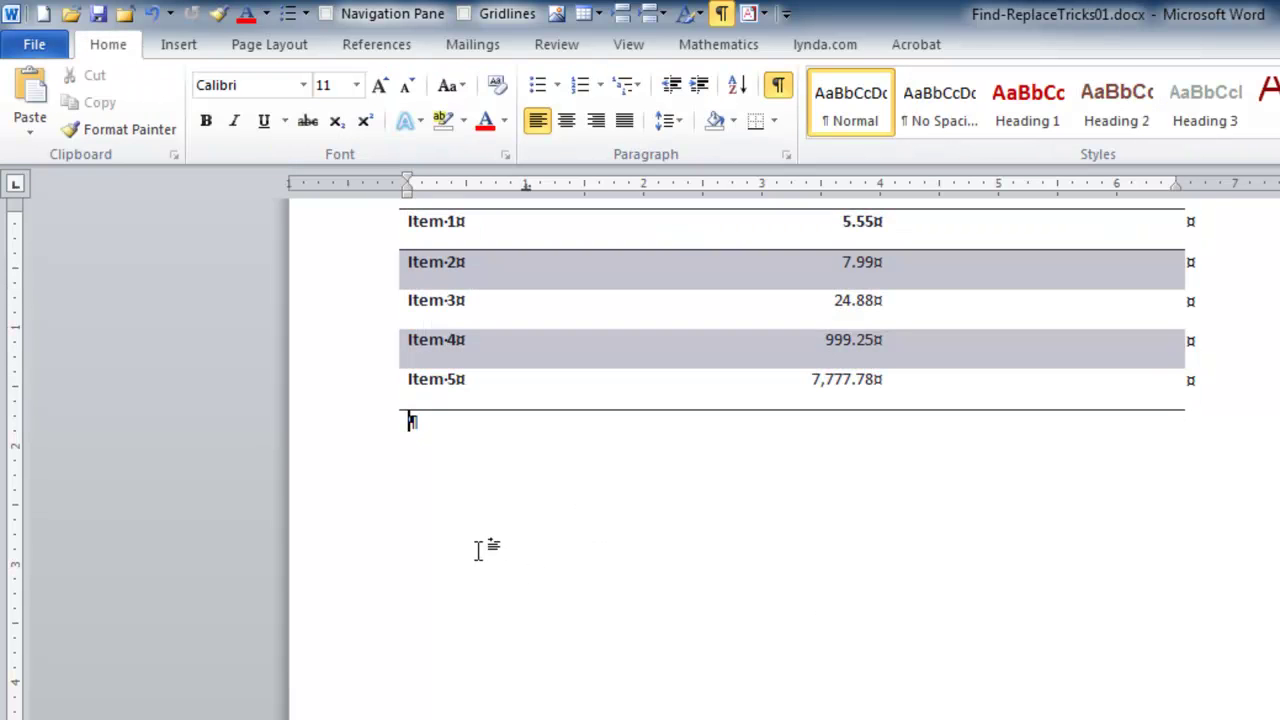